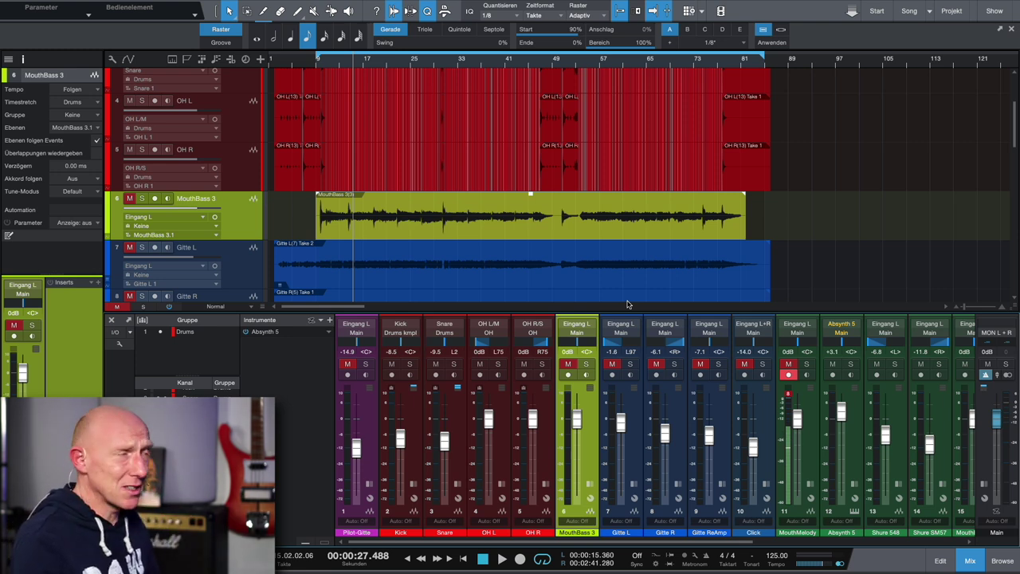
Step: Unmute the MouthBass 3 track and play it back in solo to hear the raw recording
{"action": "left_click", "coordinate": [129, 198]}
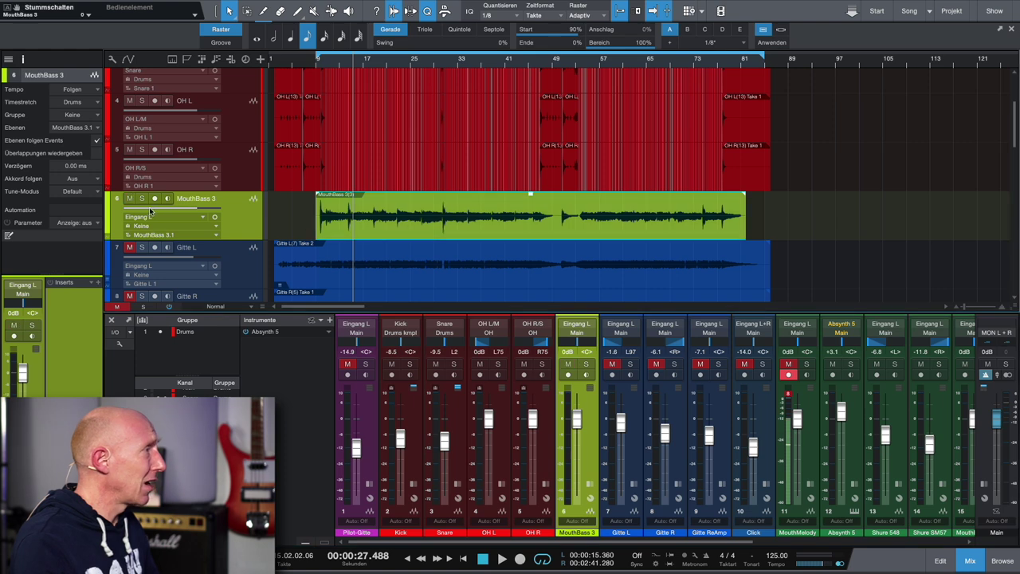
{"action": "left_click", "coordinate": [143, 199]}
{"action": "key", "text": "space"}
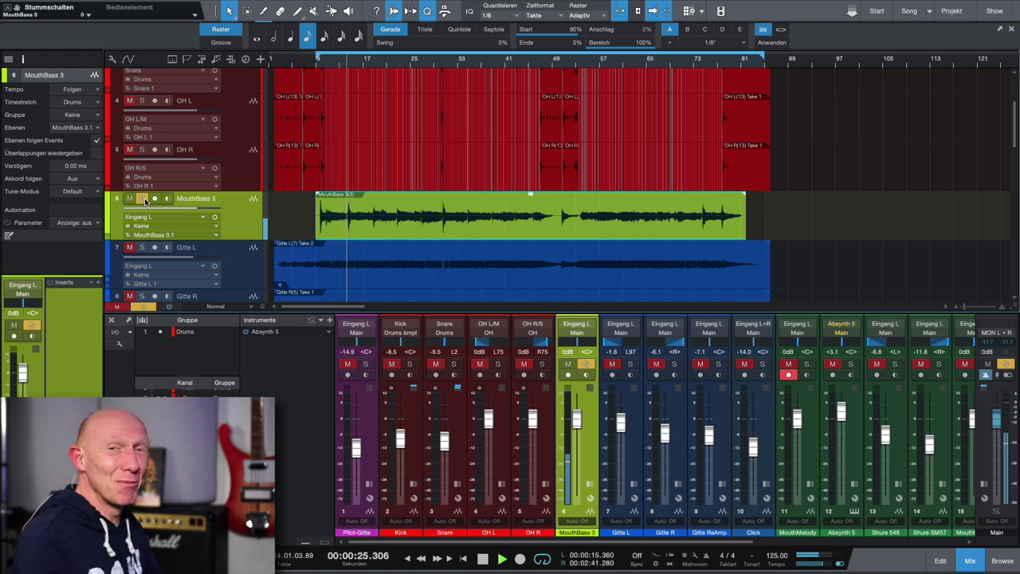
{"action": "left_click", "coordinate": [143, 198]}
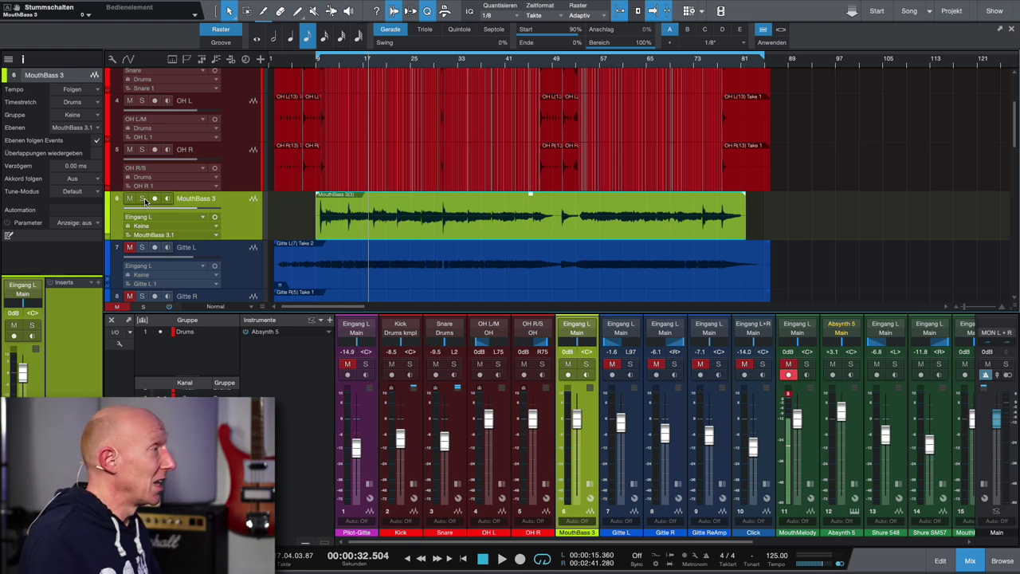
Step: Open the MouthBass 3 audio event for editing in Melodyne
{"action": "left_click", "coordinate": [471, 217]}
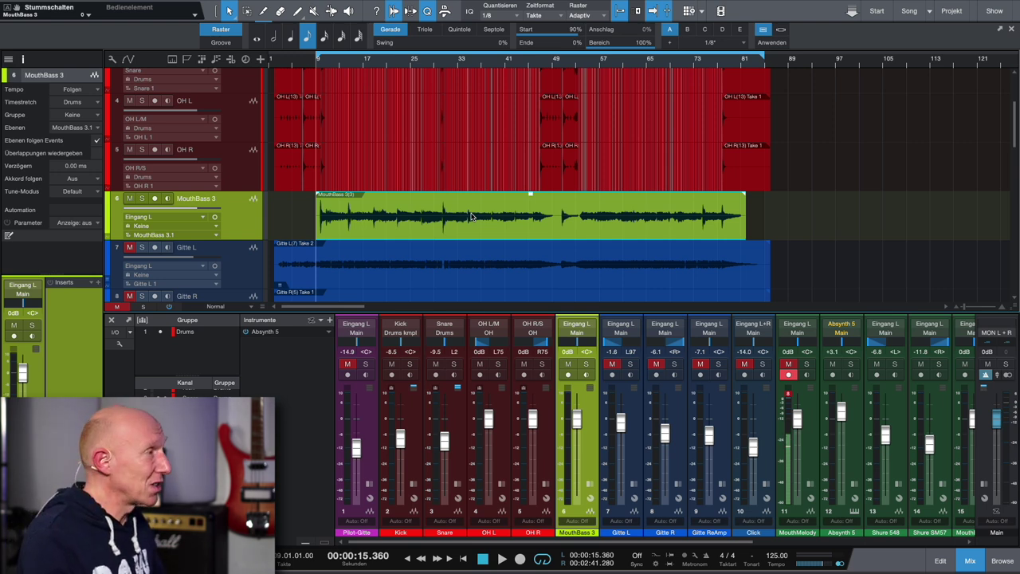
{"action": "right_click", "coordinate": [442, 213]}
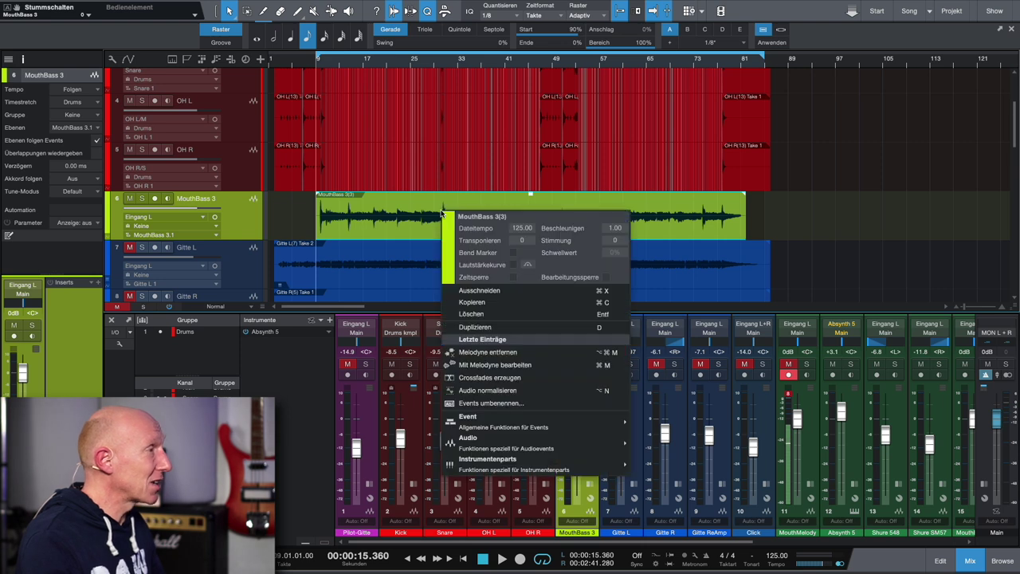
{"action": "left_click", "coordinate": [510, 364]}
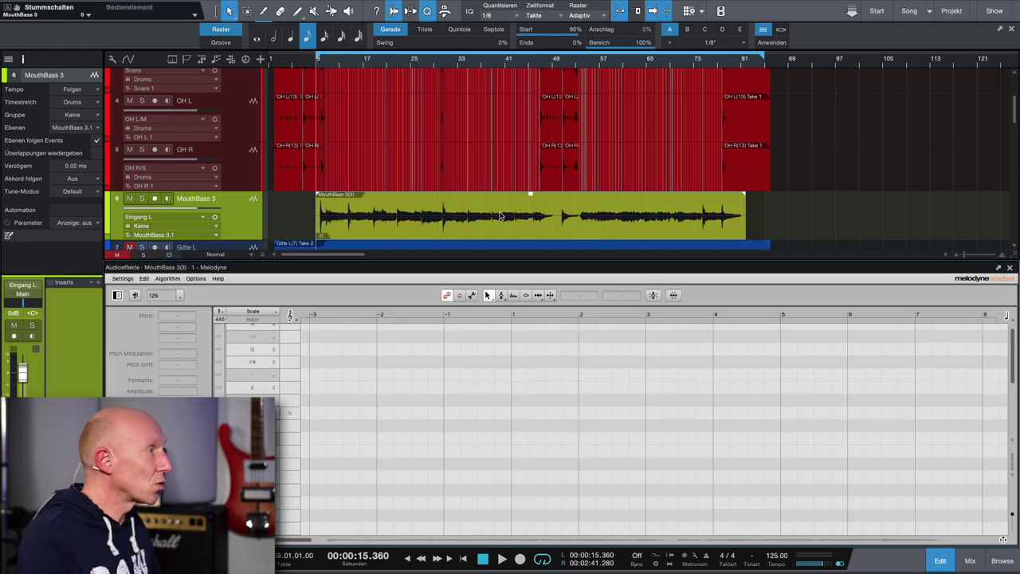
{"action": "left_click", "coordinate": [467, 214]}
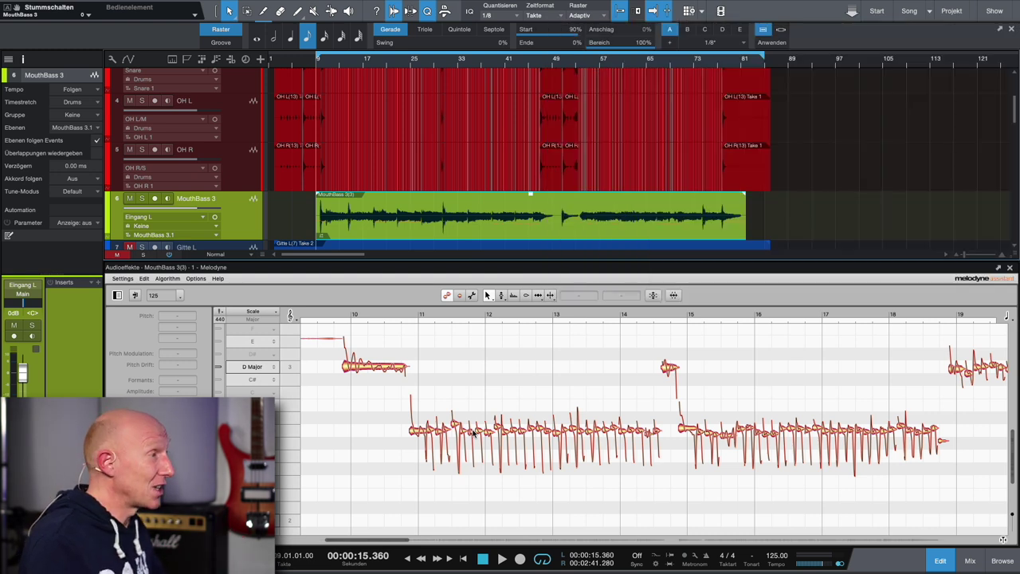
Step: Correct the pitch center of all MouthBass 3 notes to 100% and set their pitch modulation to 11%
{"action": "left_click", "coordinate": [388, 367]}
{"action": "key", "text": "Escape"}
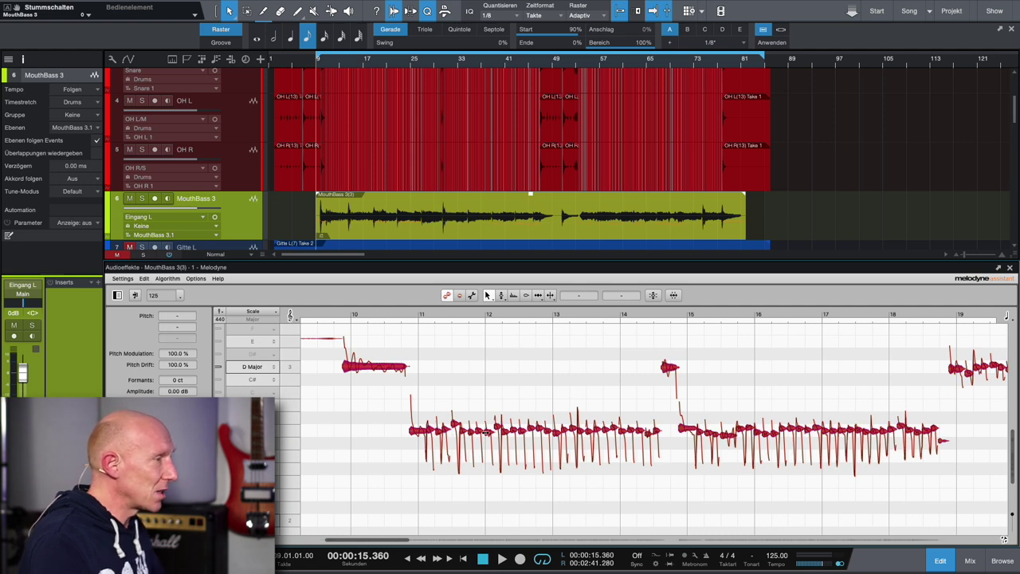
{"action": "left_click", "coordinate": [652, 295]}
{"action": "left_click_drag", "start_coordinate": [533, 283], "coordinate": [661, 286]}
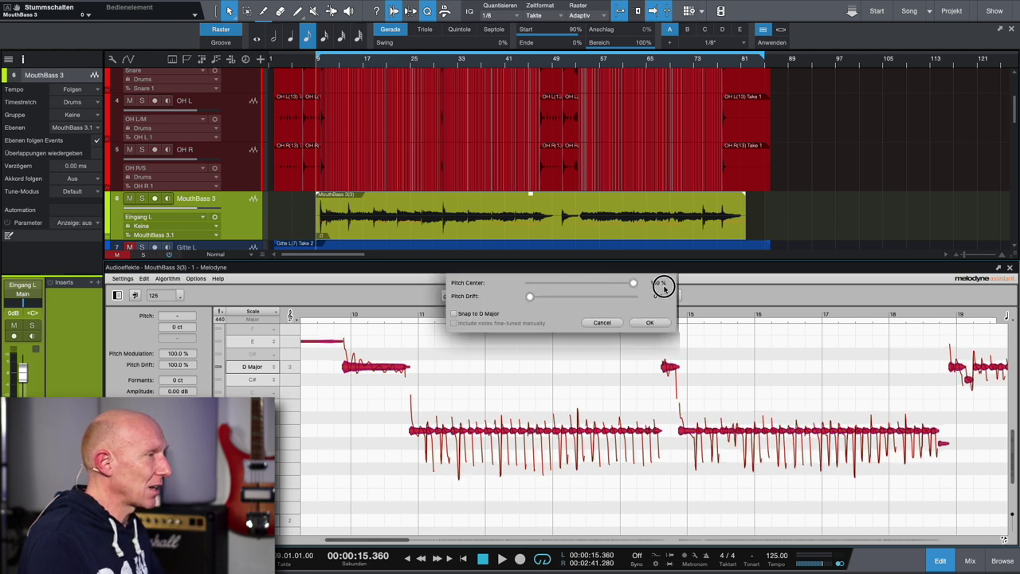
{"action": "left_click", "coordinate": [649, 322]}
{"action": "left_click_drag", "start_coordinate": [191, 357], "coordinate": [186, 393]}
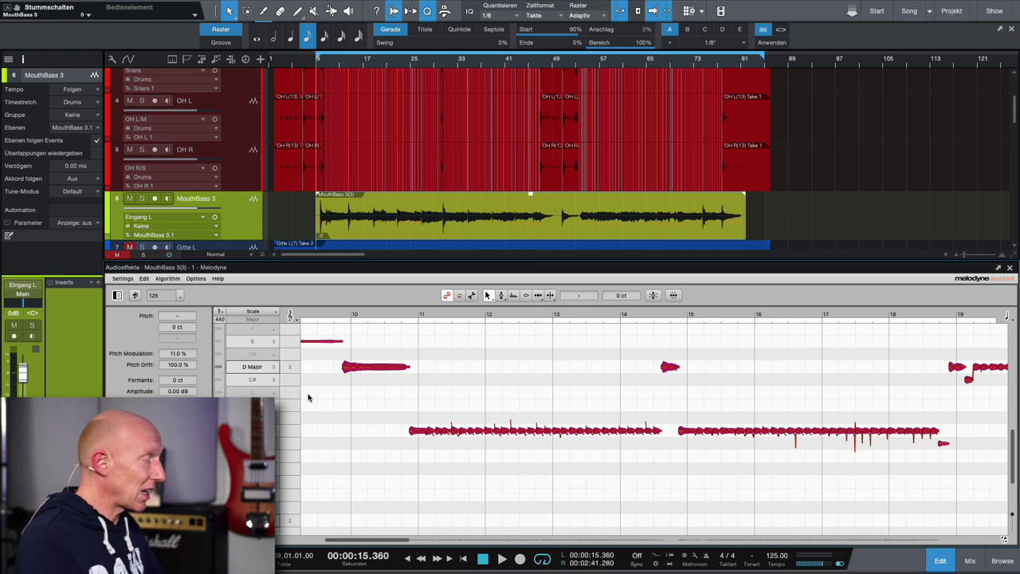
{"action": "key", "text": "F3"}
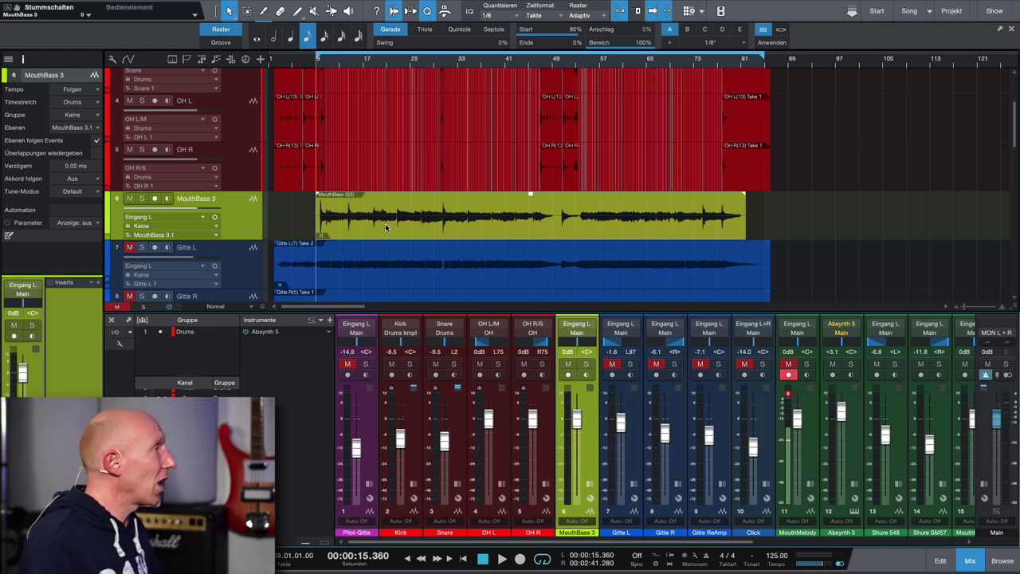
Step: Add an instrument track named MouthBass_MIDI below MouthBass 3, with Kontakt 5 as its new instrument
{"action": "left_click", "coordinate": [253, 203]}
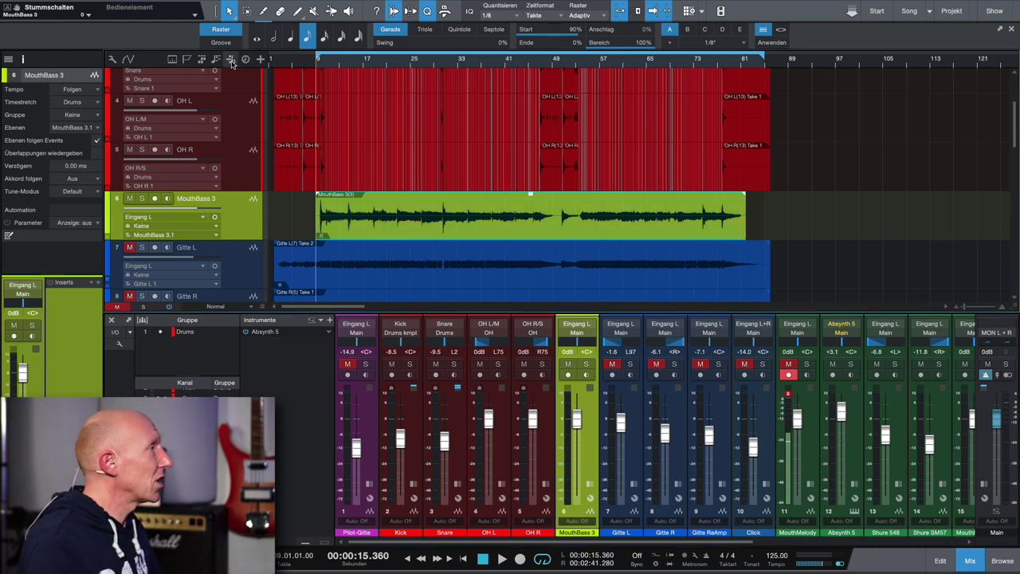
{"action": "left_click", "coordinate": [260, 59]}
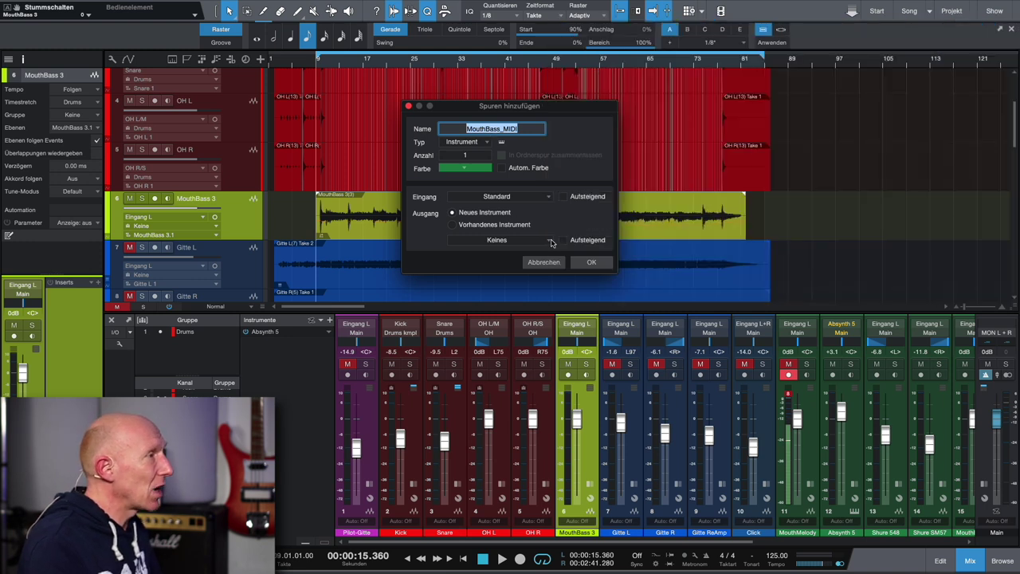
{"action": "left_click", "coordinate": [548, 240]}
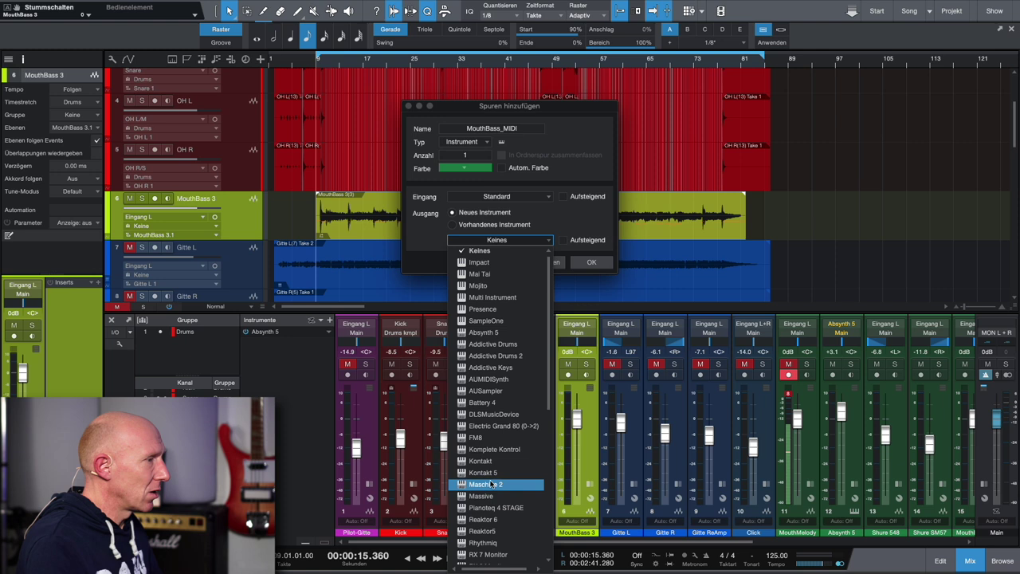
{"action": "scroll", "coordinate": [491, 483], "scroll_direction": "down", "scroll_amount": 3}
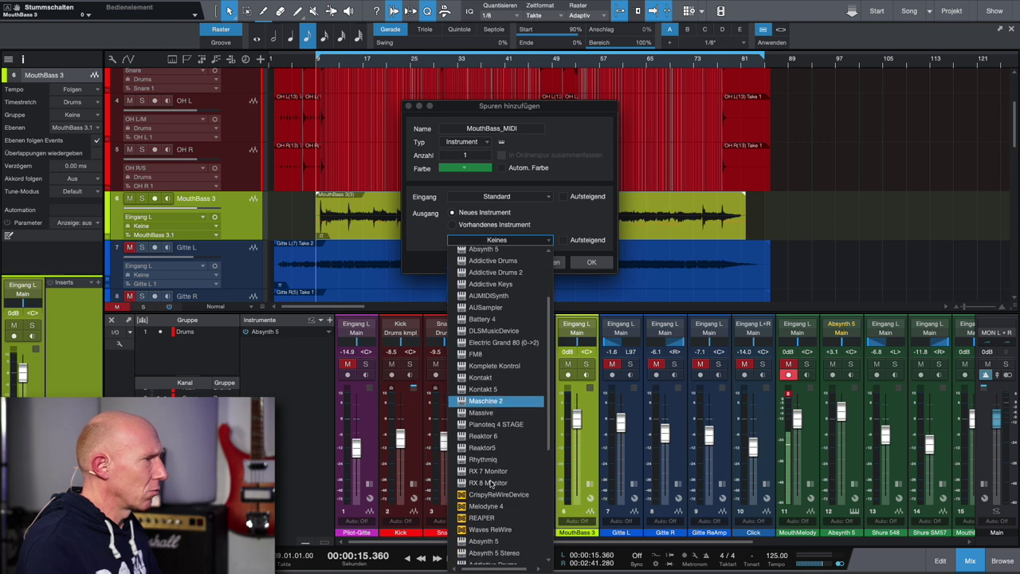
{"action": "left_click", "coordinate": [493, 385]}
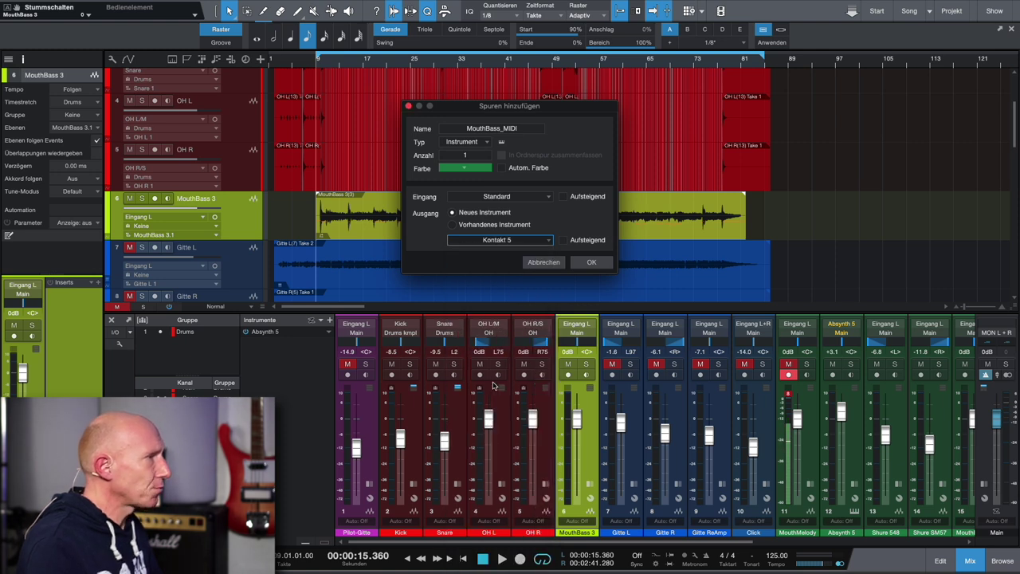
{"action": "left_click", "coordinate": [590, 263]}
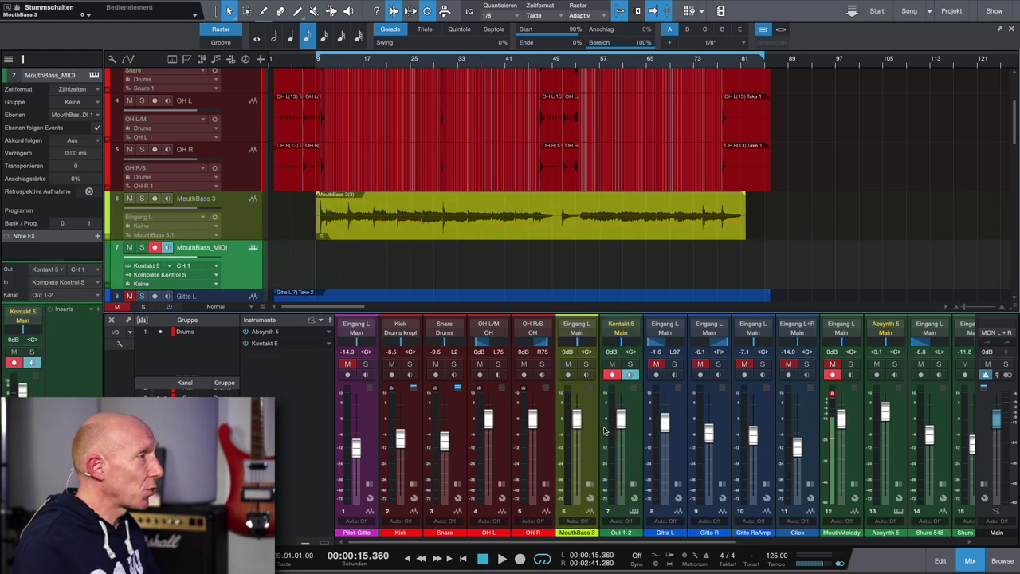
Step: Load the Scarbee MM-Bass instrument in Kontakt 5 and close the instrument window
{"action": "left_click", "coordinate": [624, 323]}
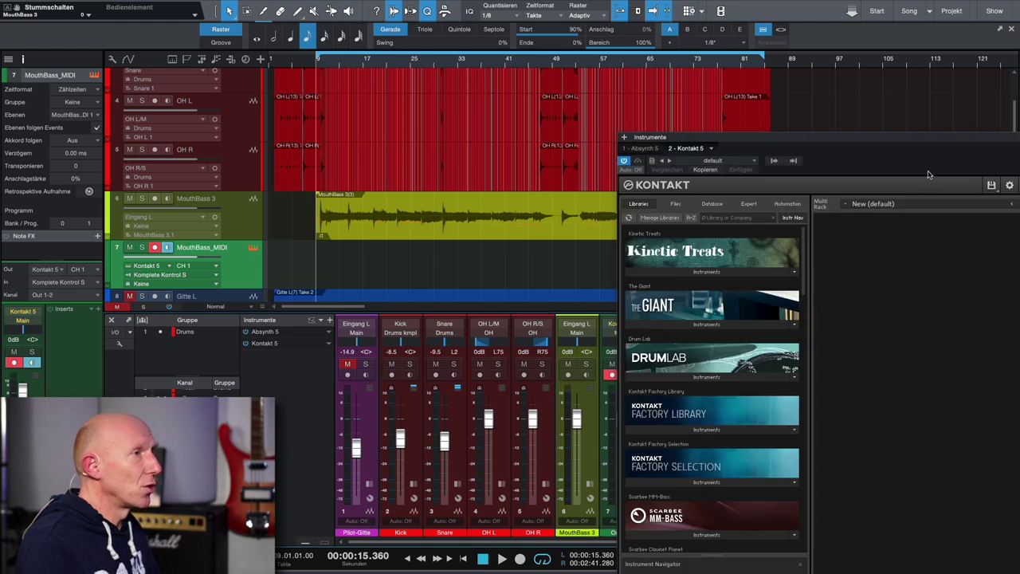
{"action": "left_click_drag", "start_coordinate": [952, 139], "coordinate": [787, 30]}
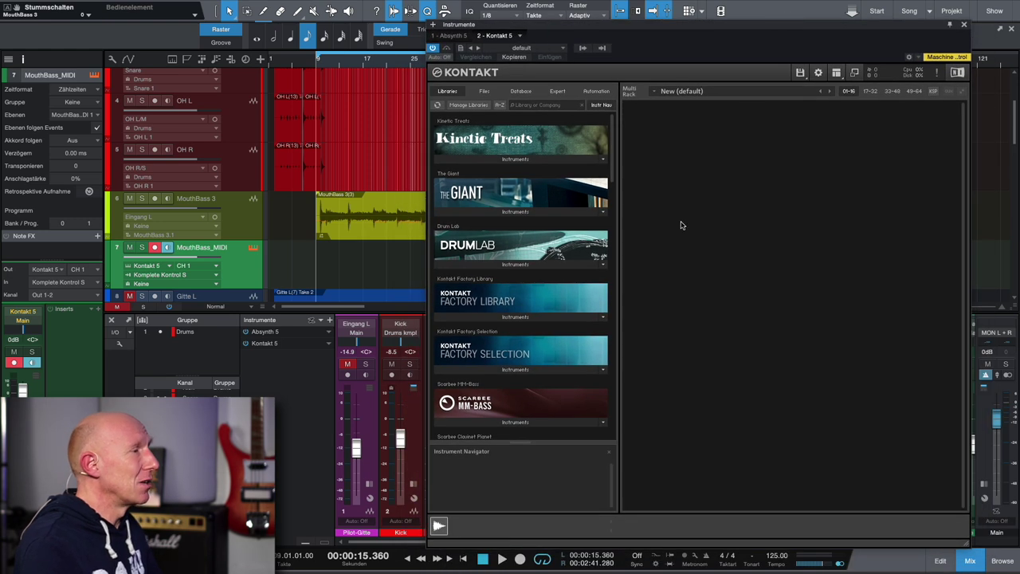
{"action": "left_click", "coordinate": [516, 423]}
{"action": "scroll", "coordinate": [502, 423], "scroll_direction": "down", "scroll_amount": 2}
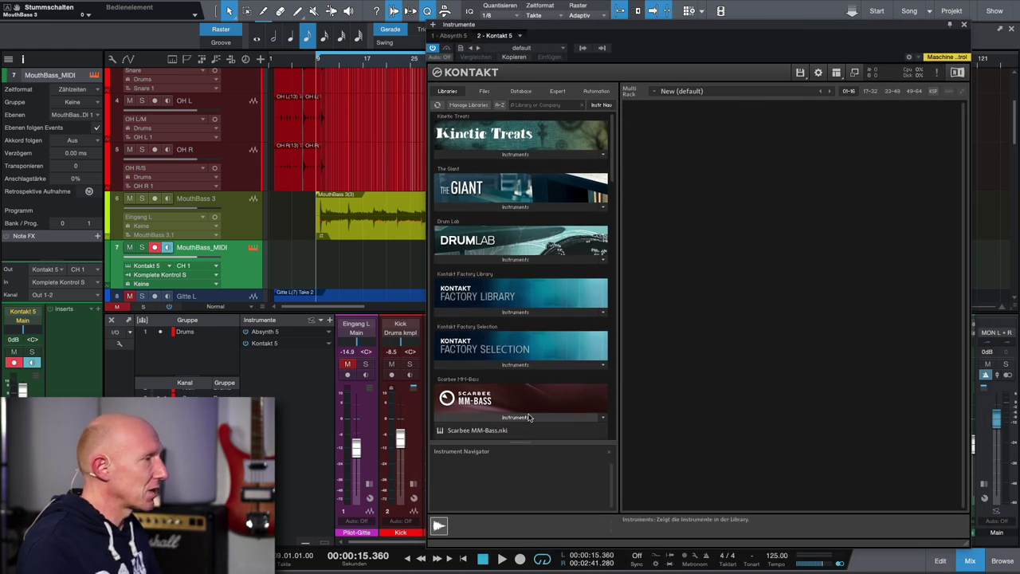
{"action": "left_click", "coordinate": [489, 420]}
{"action": "left_click_drag", "start_coordinate": [485, 416], "coordinate": [778, 328]}
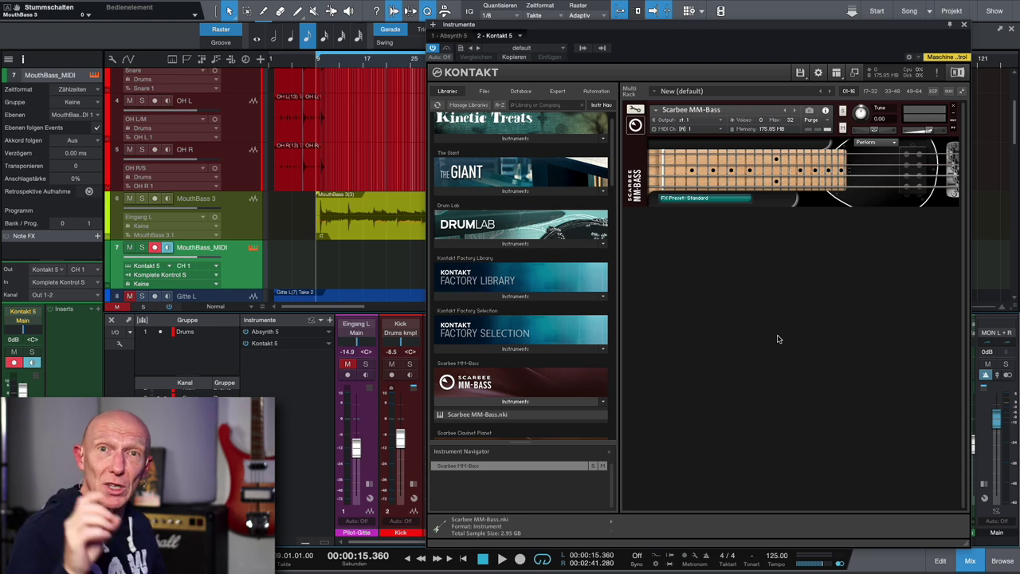
{"action": "left_click", "coordinate": [963, 26]}
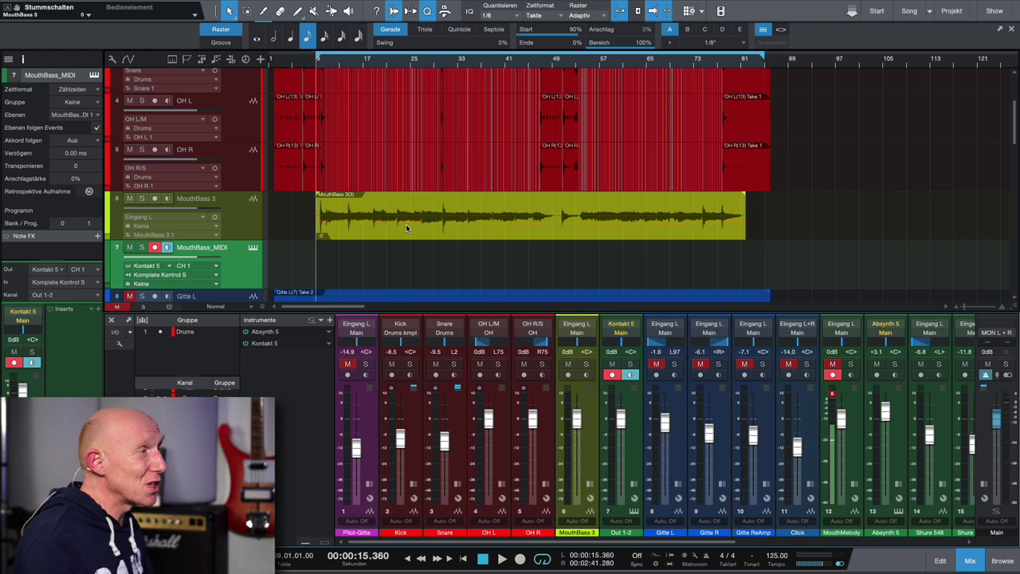
Step: Convert the Melodyne-edited MouthBass 3 event into notes on the MouthBass_MIDI track, keeping its timeline position
{"action": "scroll", "coordinate": [414, 221], "scroll_direction": "right", "scroll_amount": 1}
{"action": "left_click_drag", "start_coordinate": [392, 236], "coordinate": [393, 252]}
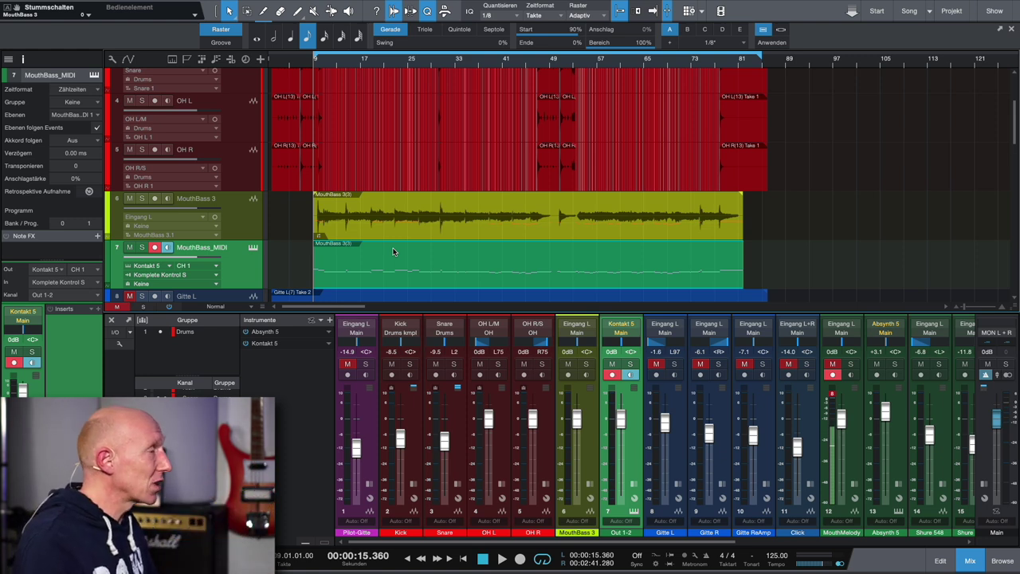
Step: Open the MouthBass_MIDI part in the note editor and delete the long first note at bar 9
{"action": "double_click", "coordinate": [401, 259]}
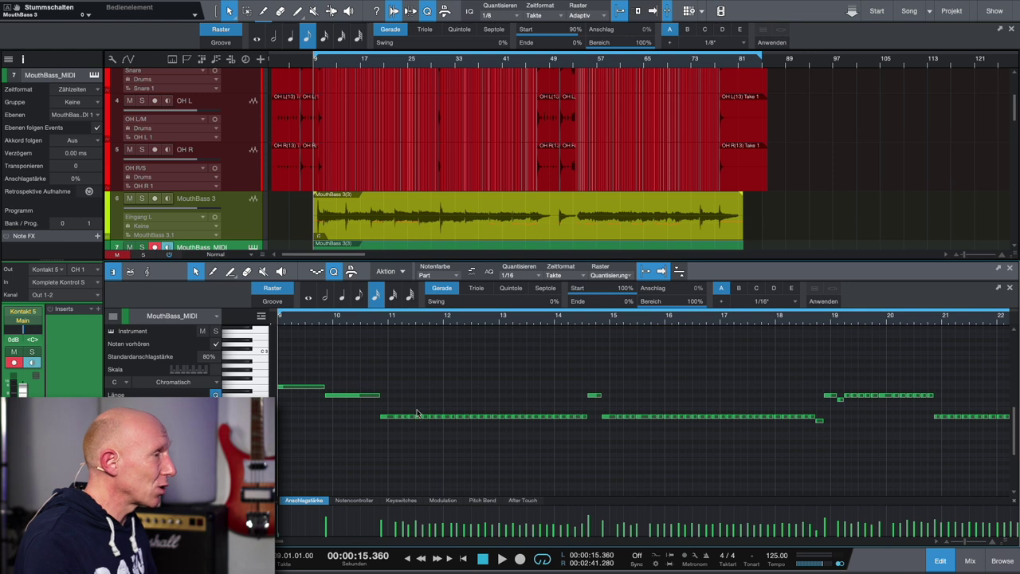
{"action": "left_click", "coordinate": [418, 394]}
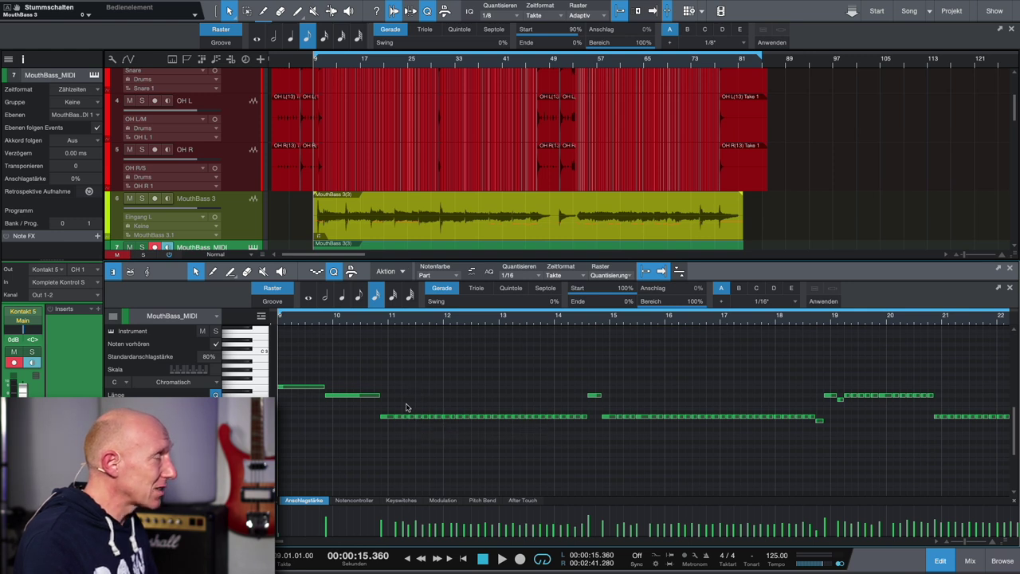
{"action": "left_click", "coordinate": [295, 422]}
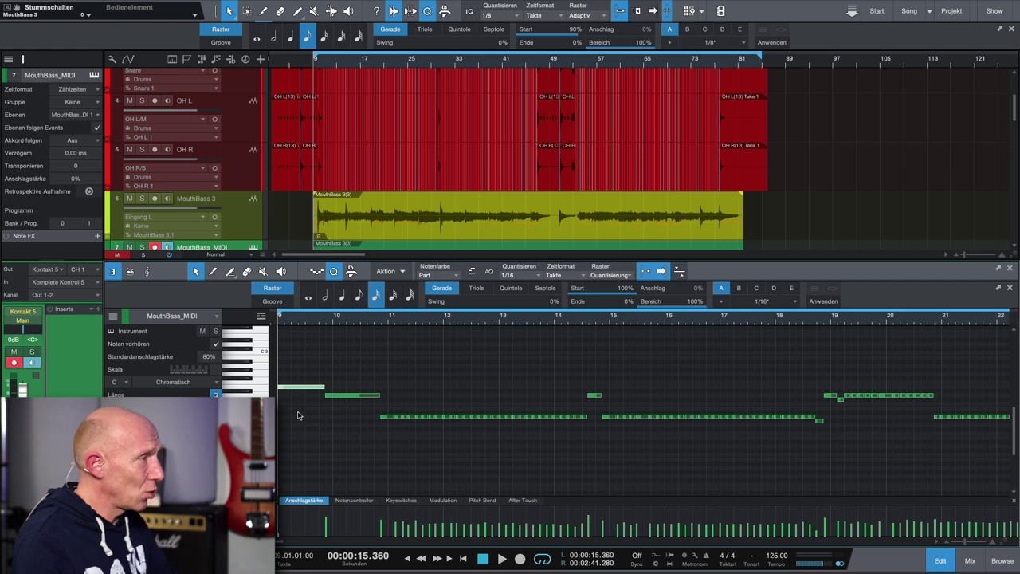
Step: Mute the MouthBass 3 audio track and play back the MouthBass_MIDI track in solo
{"action": "left_click", "coordinate": [129, 199]}
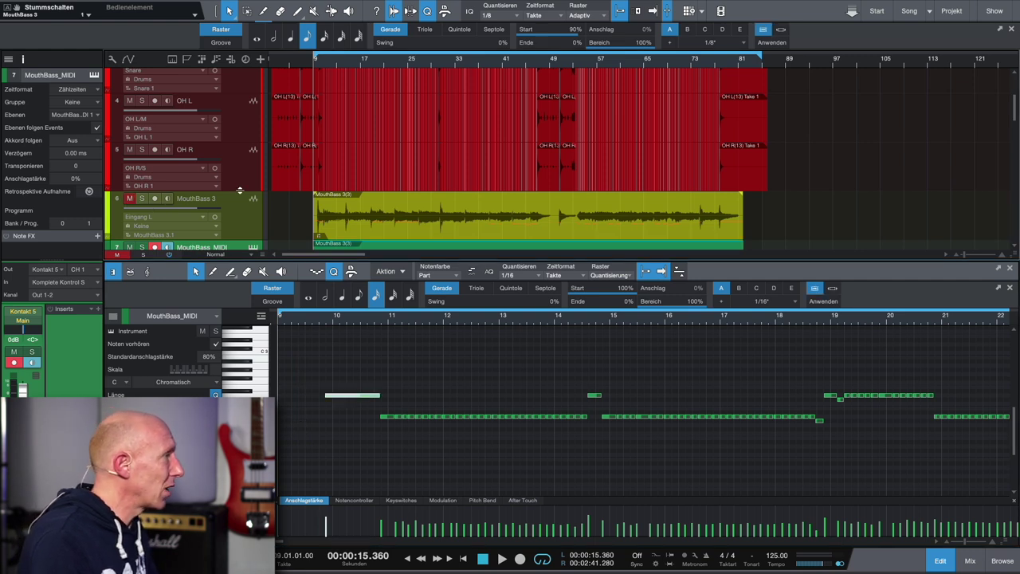
{"action": "scroll", "coordinate": [240, 191], "scroll_direction": "down", "scroll_amount": 2}
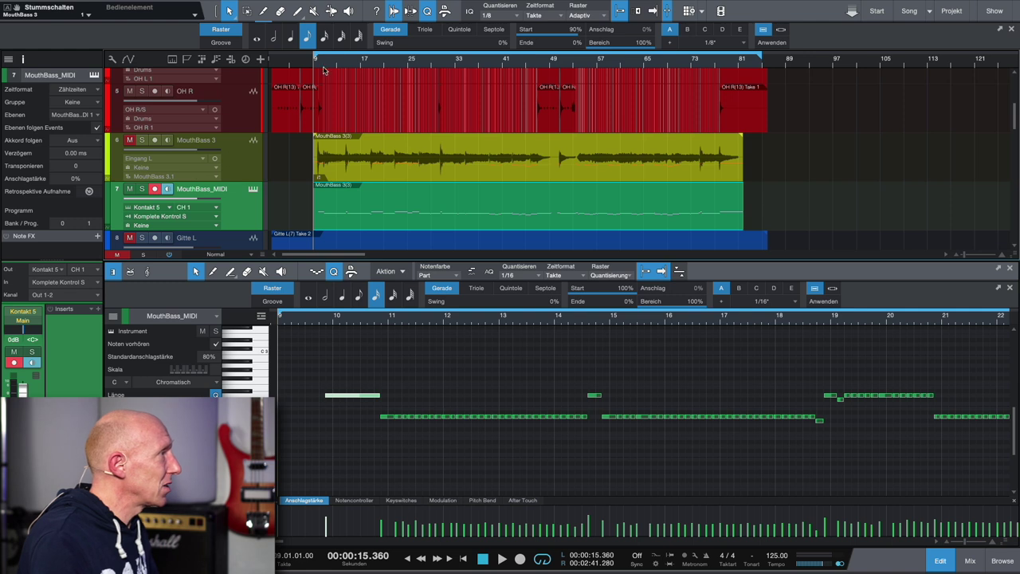
{"action": "left_click", "coordinate": [142, 189]}
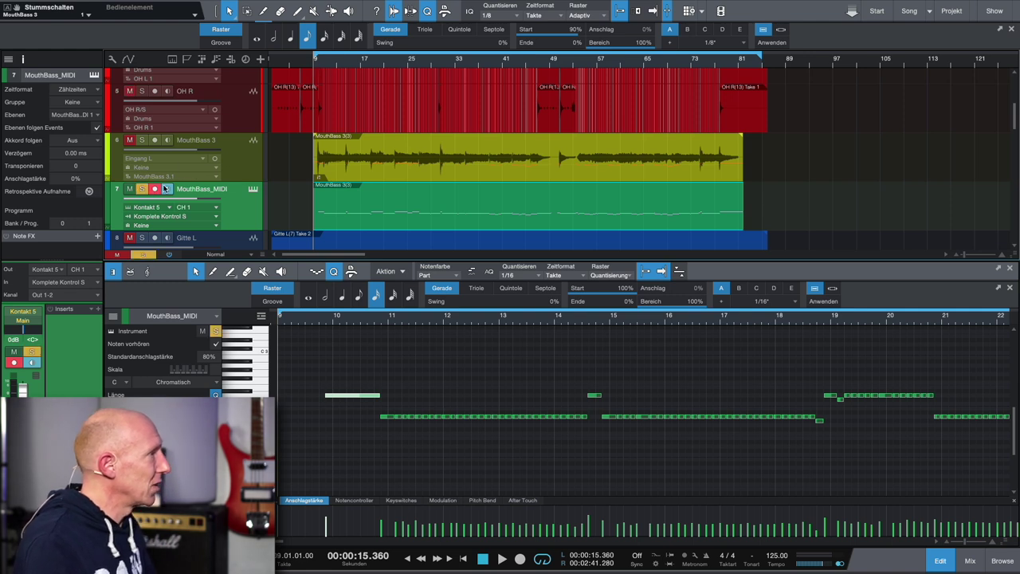
{"action": "key", "text": "space"}
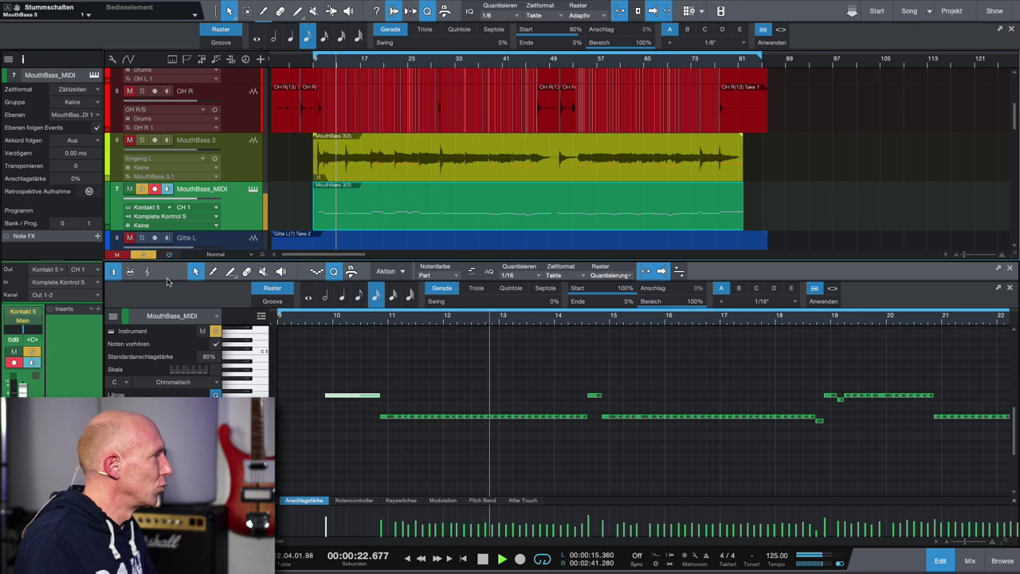
Step: Raise the MouthBass_MIDI channel volume to +7.4 dB and listen to the soloed track again
{"action": "left_click_drag", "start_coordinate": [23, 391], "coordinate": [23, 387]}
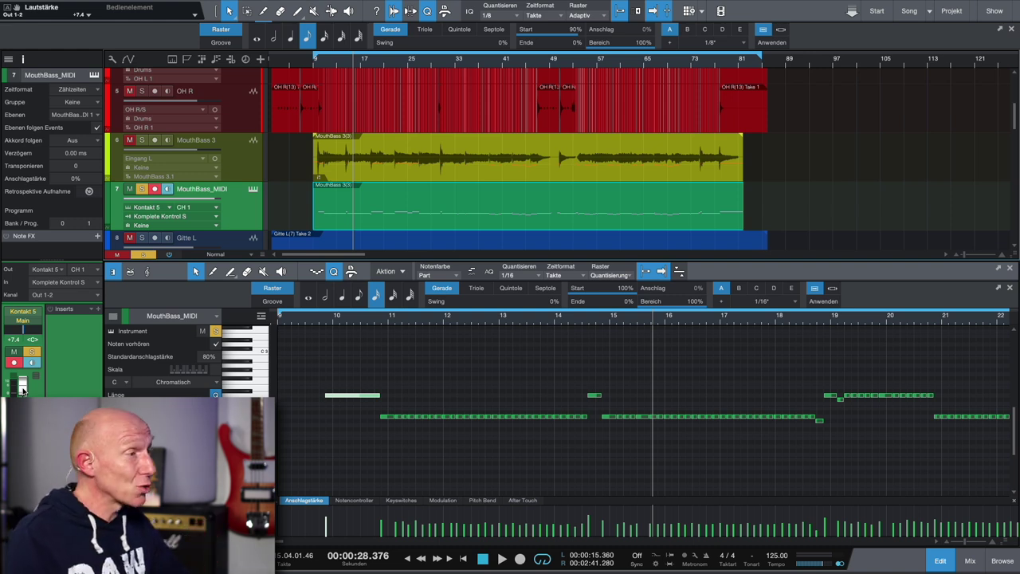
{"action": "key", "text": "space"}
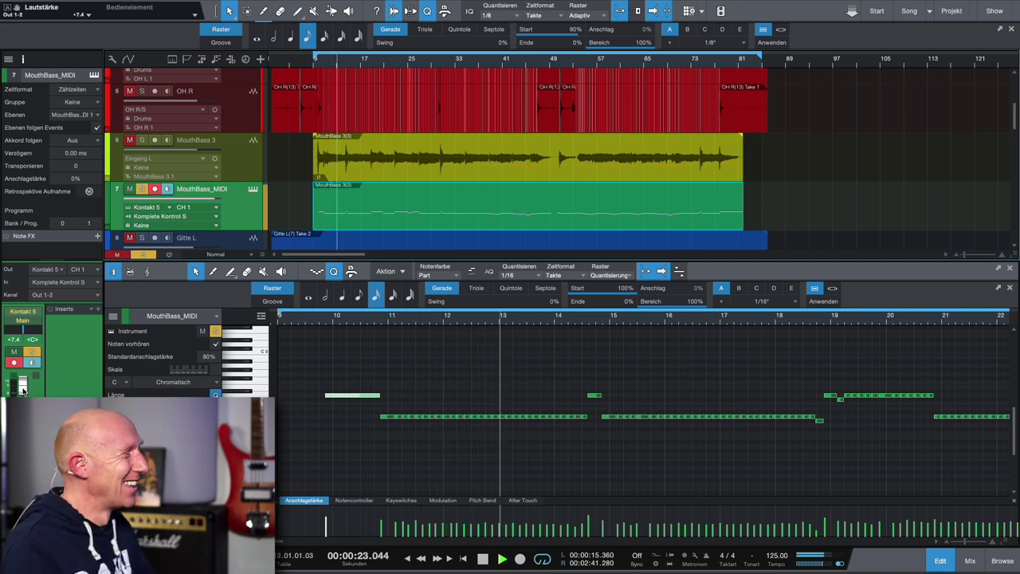
{"action": "key", "text": "space"}
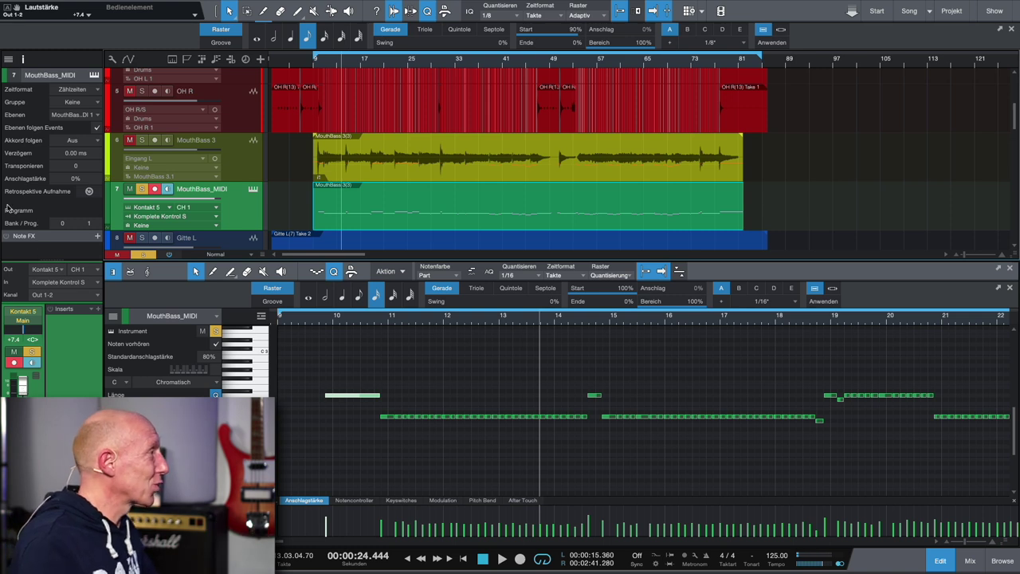
Step: Take the MouthBass_MIDI track out of solo and play it together with the other tracks
{"action": "left_click", "coordinate": [143, 189]}
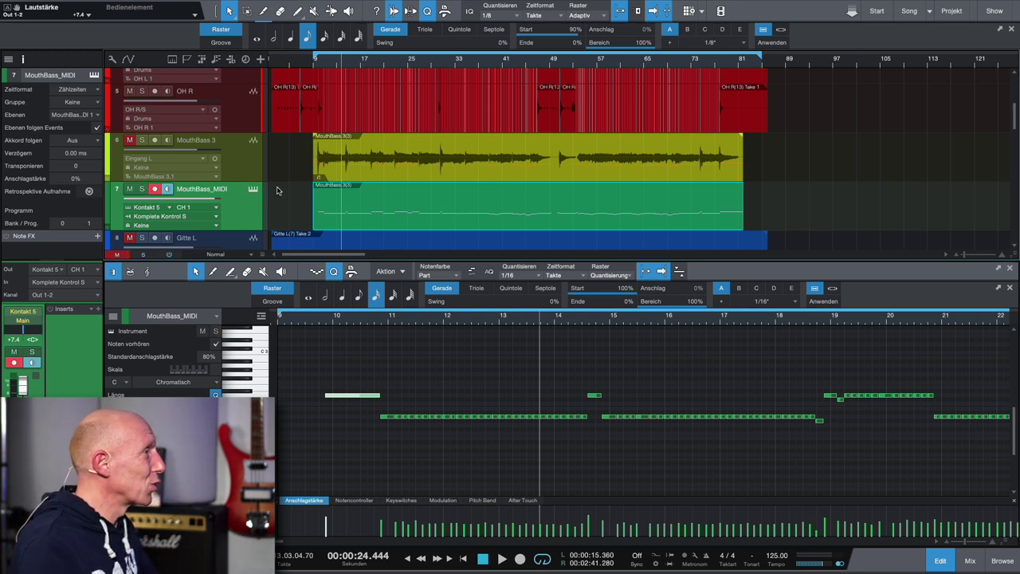
{"action": "key", "text": "space"}
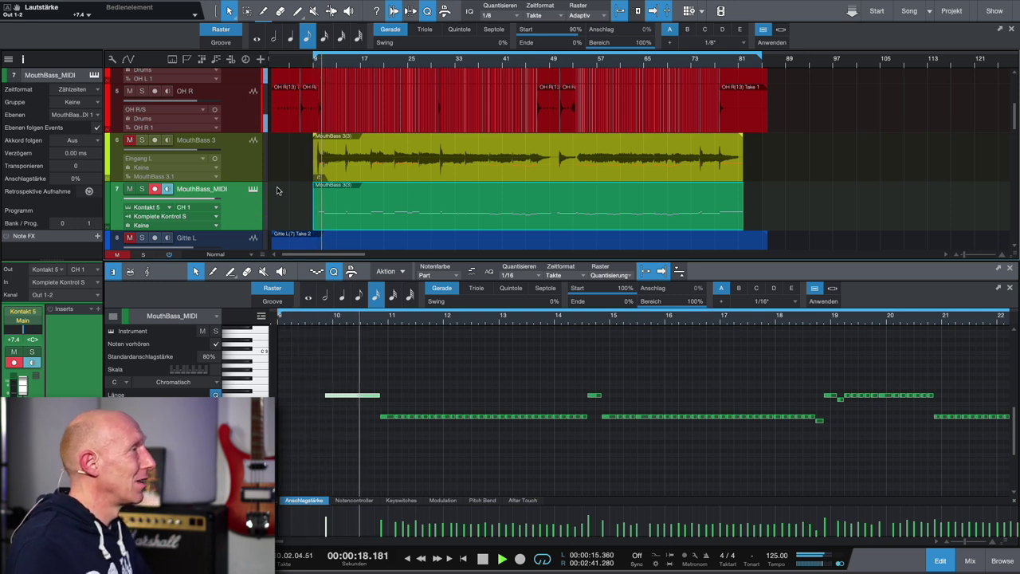
Step: Lower the MouthBass_MIDI channel volume to +0.7 dB during playback and stop the song
{"action": "left_click_drag", "start_coordinate": [22, 385], "coordinate": [22, 392]}
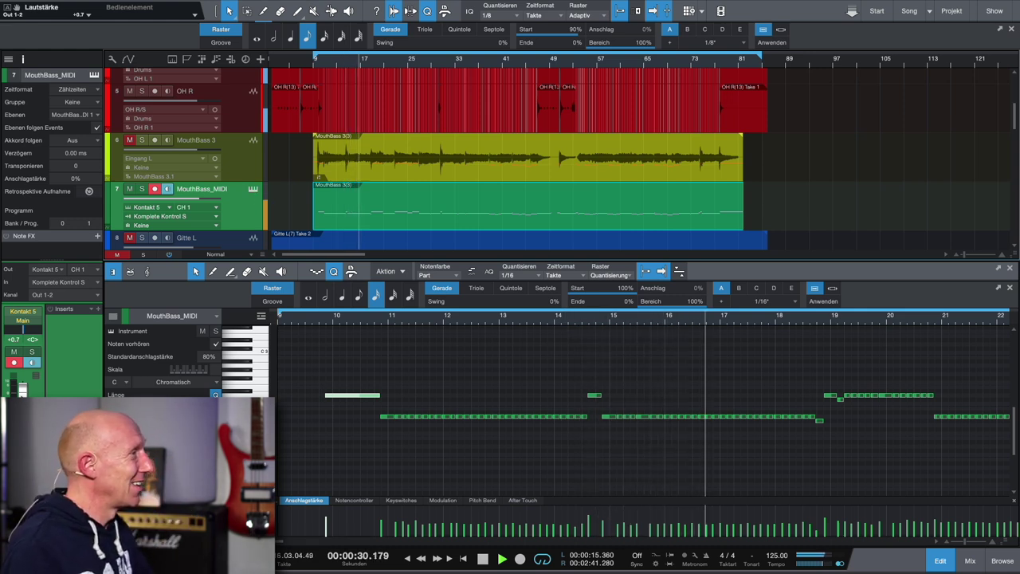
{"action": "key", "text": "space"}
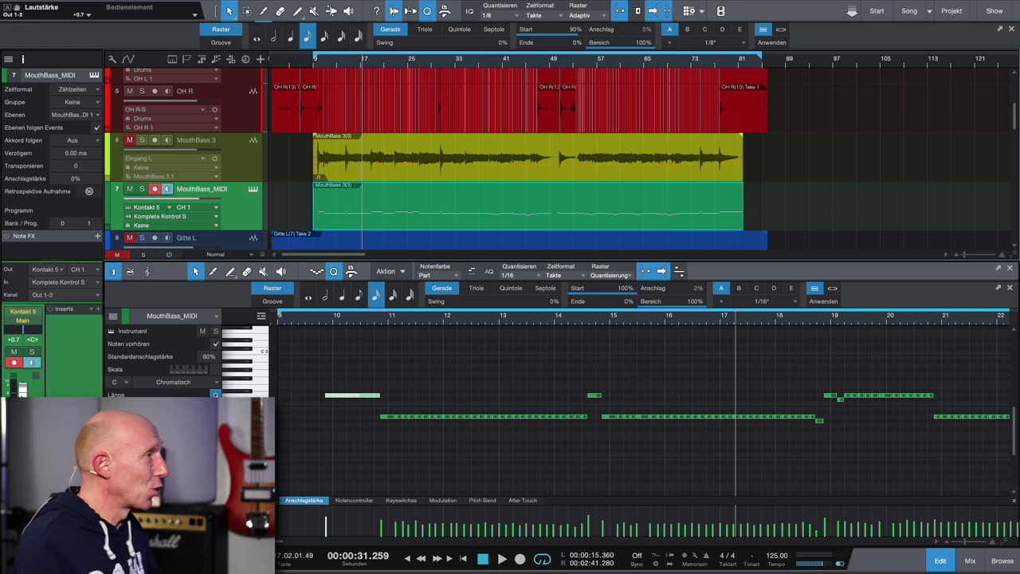
Step: Show the mixer, then solo the MouthMelody track with its mute and record arm turned off
{"action": "key", "text": "F3"}
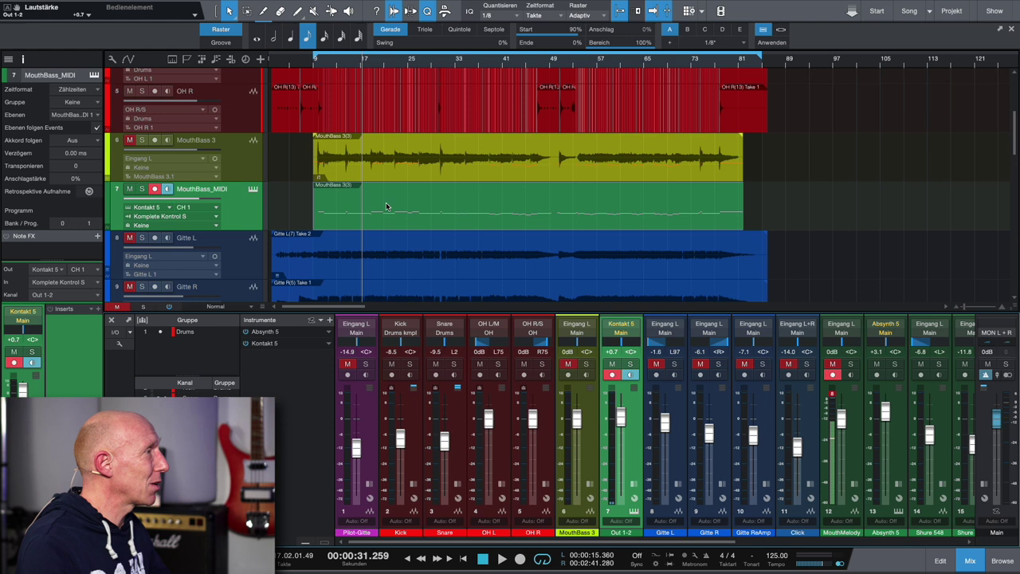
{"action": "scroll", "coordinate": [344, 228], "scroll_direction": "down", "scroll_amount": 5}
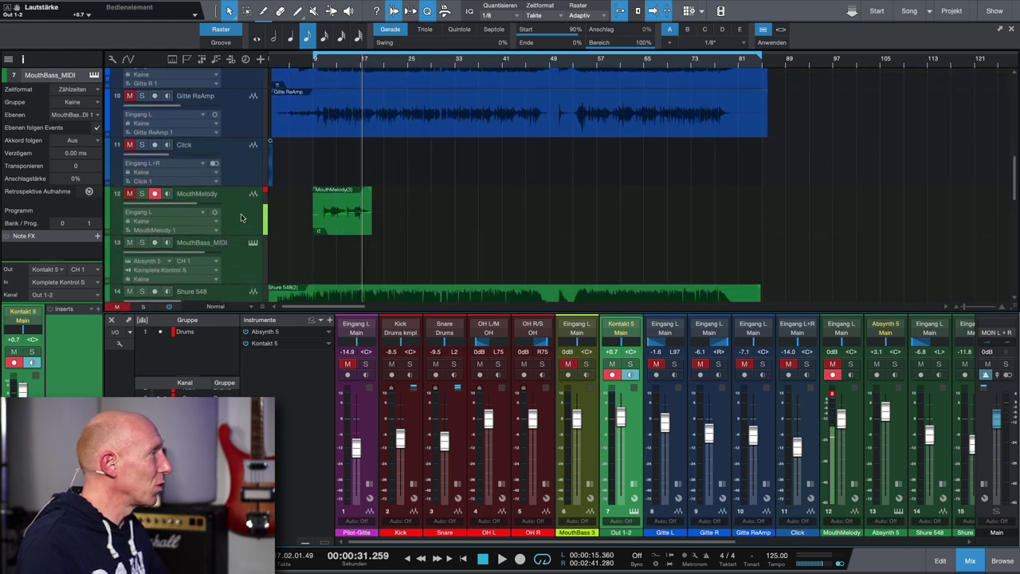
{"action": "left_click", "coordinate": [240, 216]}
{"action": "left_click", "coordinate": [141, 194]}
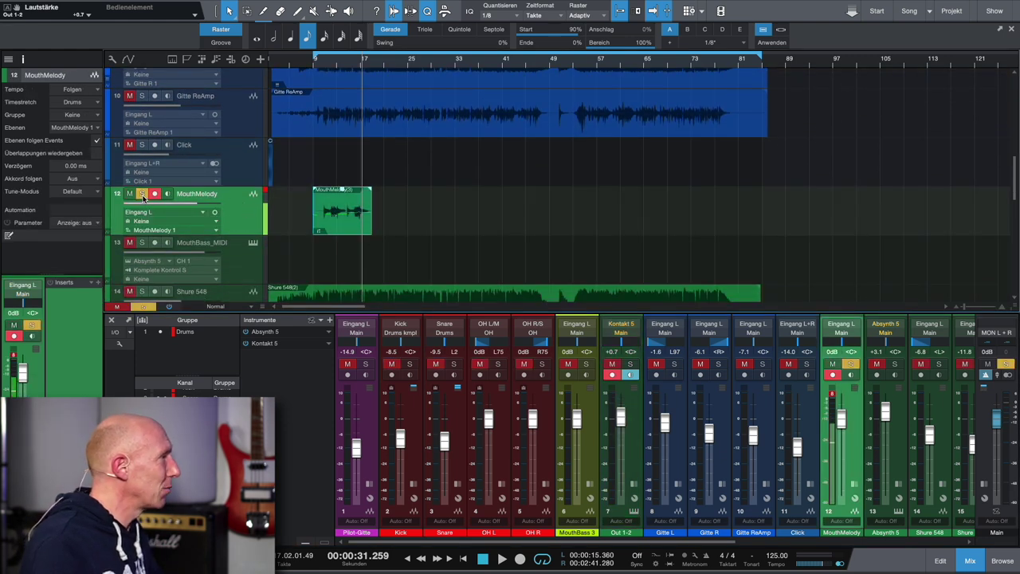
{"action": "left_click", "coordinate": [155, 195]}
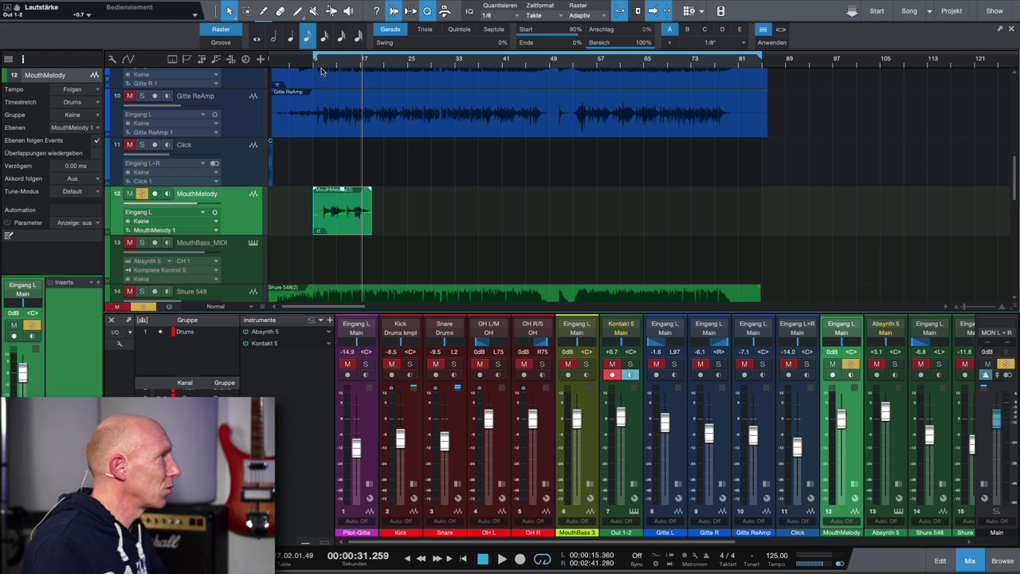
Step: Play the soloed MouthMelody recording from around bar 9 twice
{"action": "key", "text": "space"}
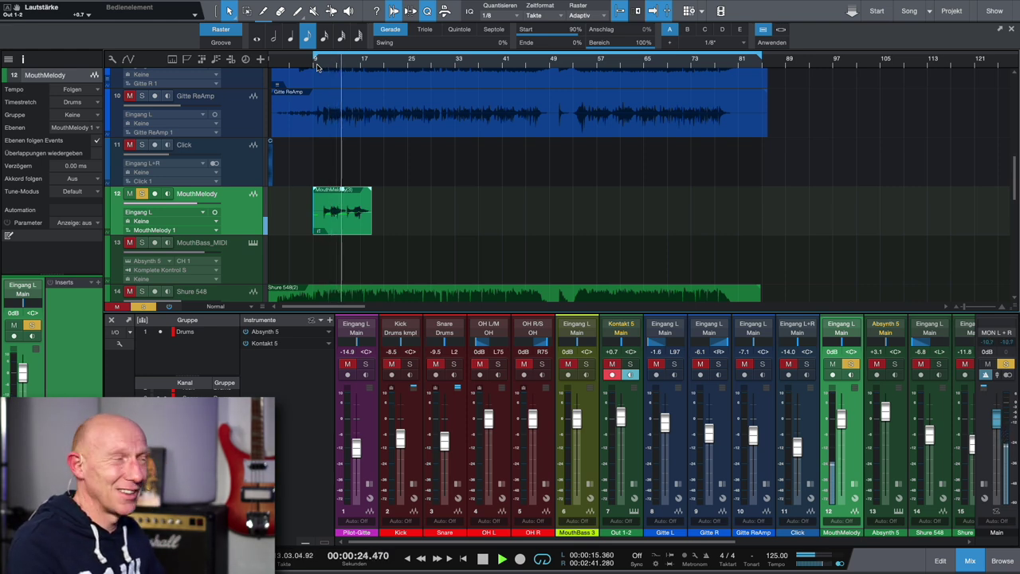
{"action": "key", "text": "space"}
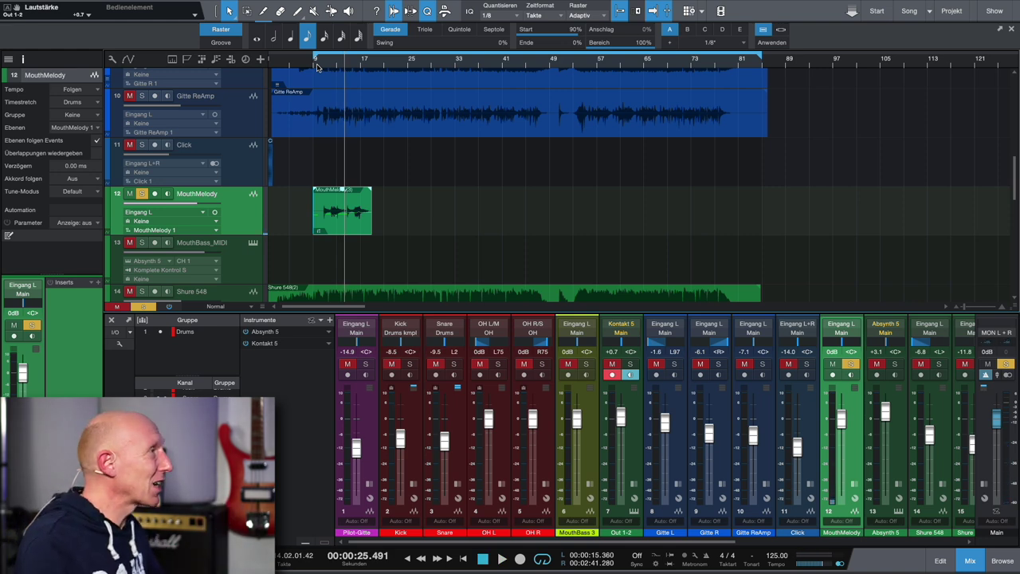
{"action": "left_click", "coordinate": [319, 63]}
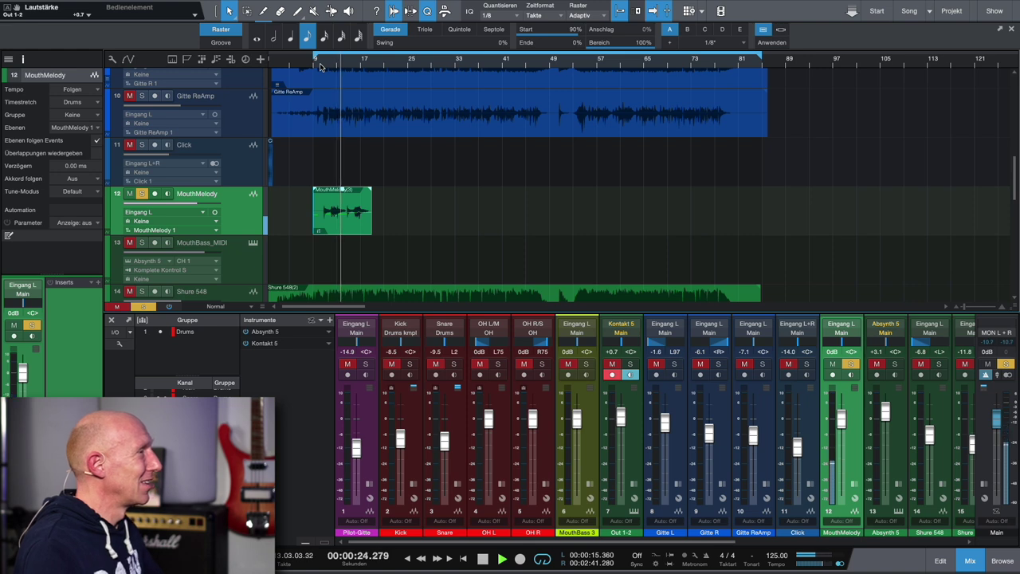
{"action": "key", "text": "space"}
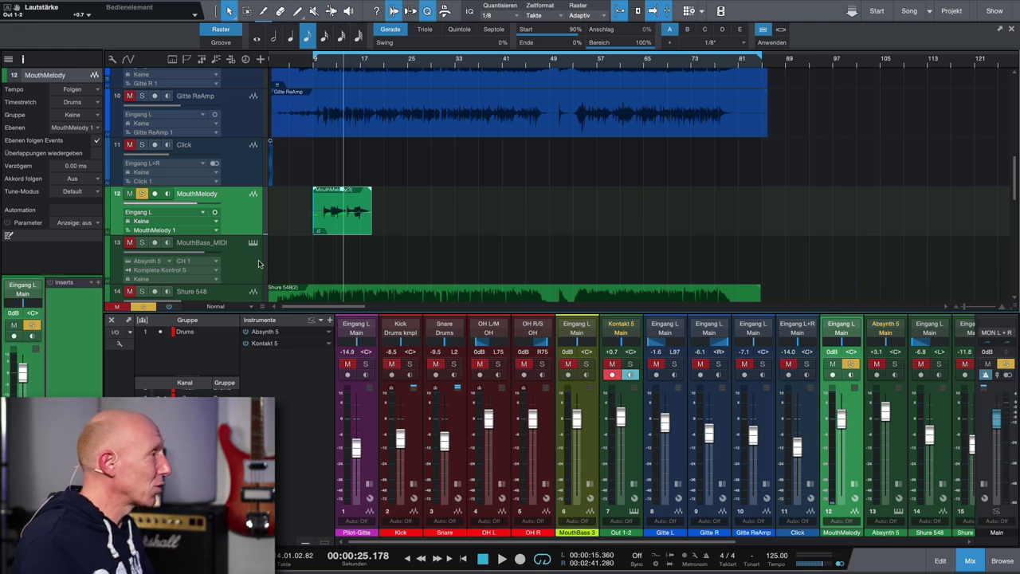
Step: Solo and unmute the MouthBass_MIDI track assigned to Absynth 5 and audition its Bigalon sound with a few notes
{"action": "left_click", "coordinate": [243, 264]}
{"action": "left_click", "coordinate": [134, 246]}
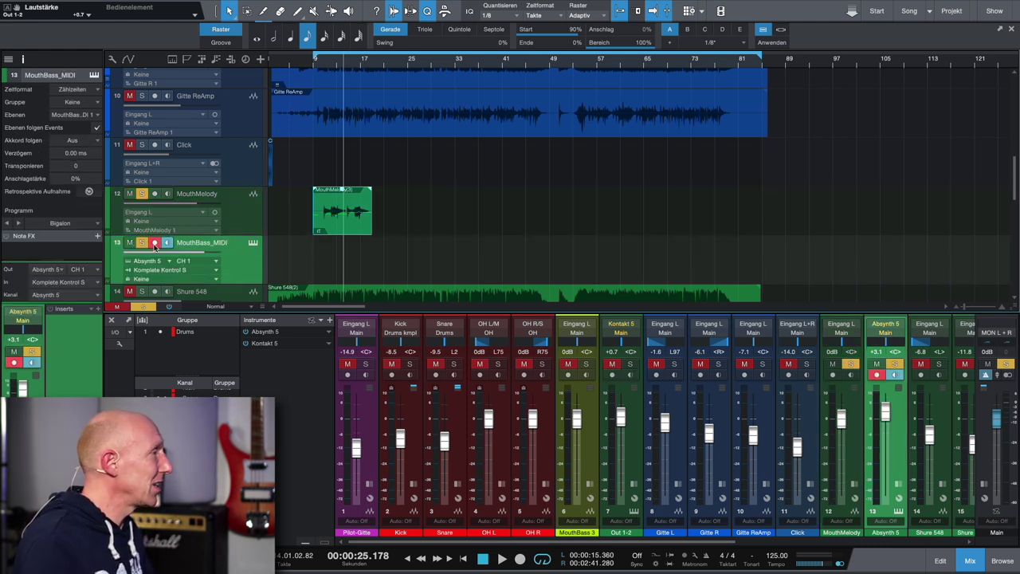
{"action": "left_click", "coordinate": [886, 327]}
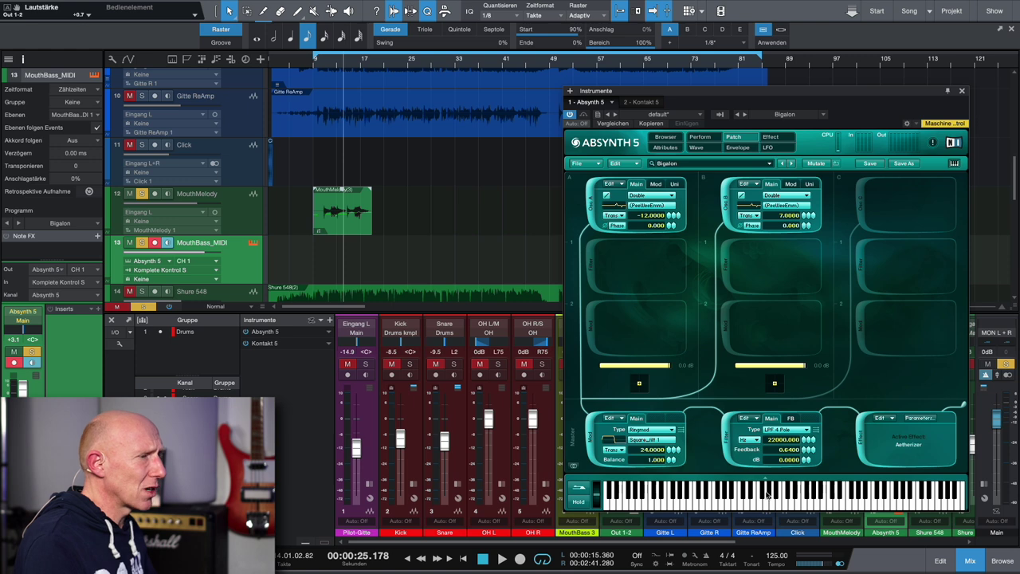
{"action": "left_click", "coordinate": [733, 495]}
{"action": "left_click", "coordinate": [830, 495]}
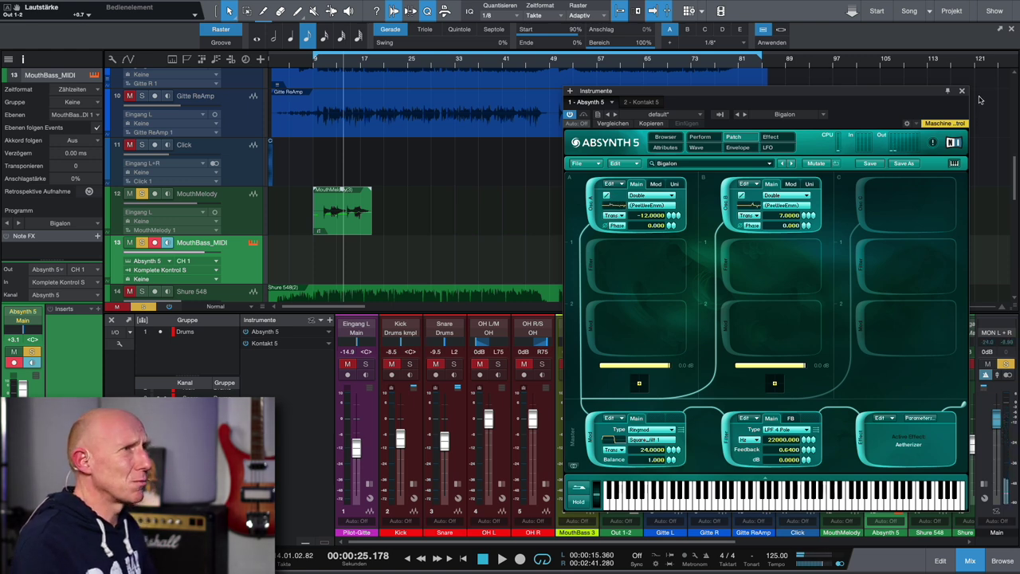
Step: Copy the MouthMelody event as MIDI notes onto the Absynth 5 track at bar 9 and play it back
{"action": "left_click_drag", "start_coordinate": [889, 94], "coordinate": [915, 76]}
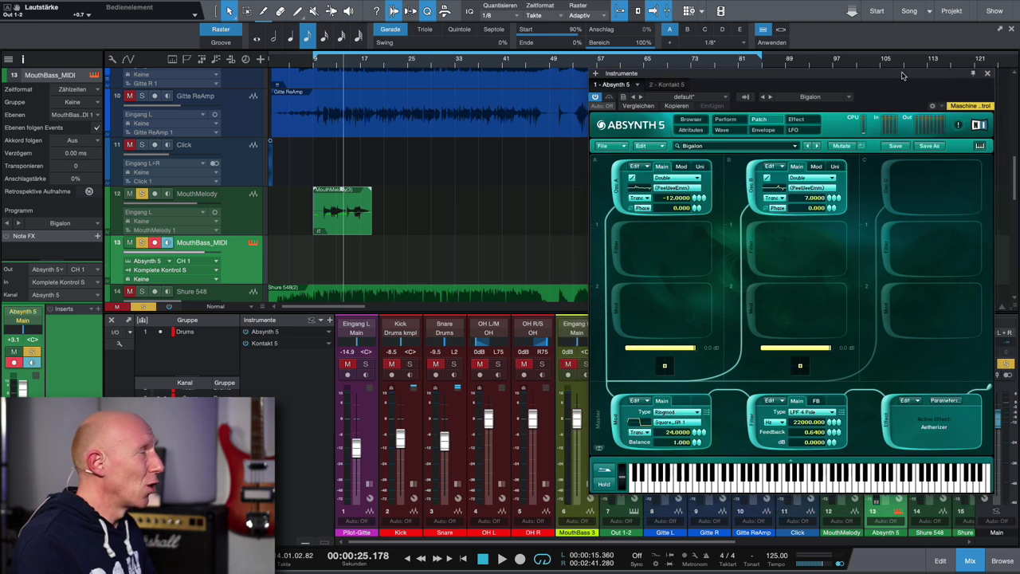
{"action": "left_click_drag", "start_coordinate": [348, 224], "coordinate": [348, 246]}
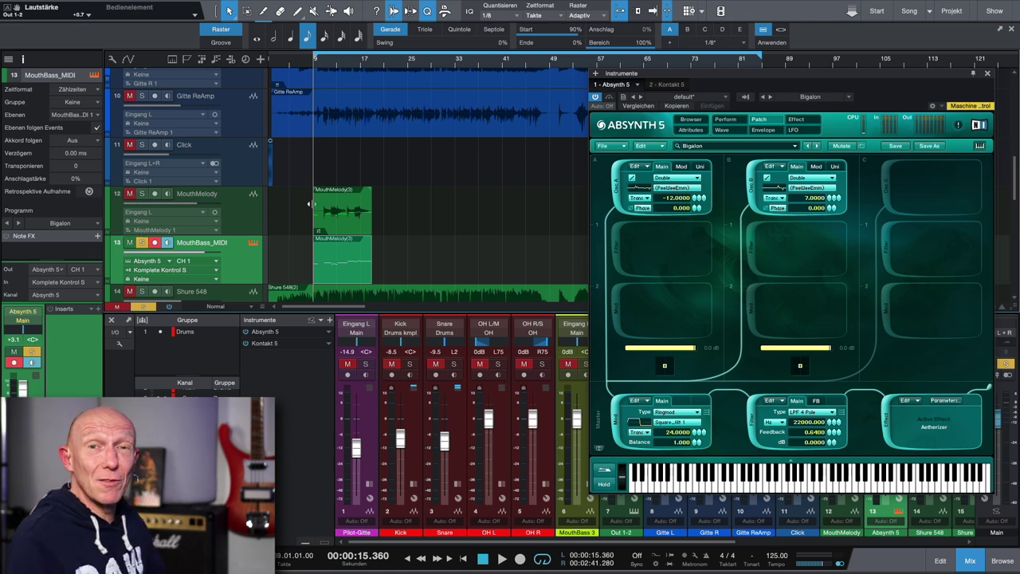
{"action": "key", "text": "space"}
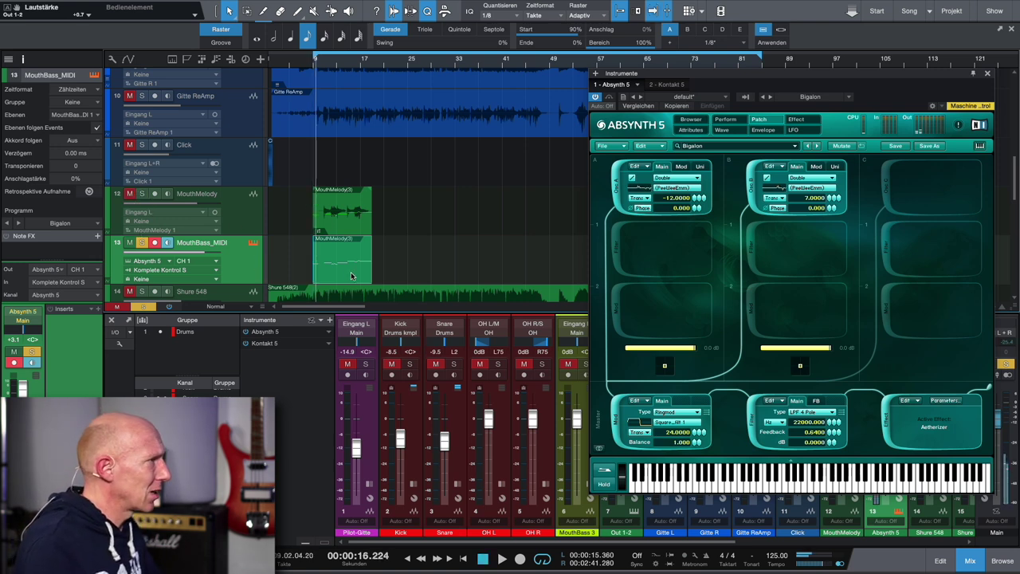
Step: Open the new MIDI part in the note editor, with the Absynth window closed, and transpose all its notes up one octave
{"action": "double_click", "coordinate": [346, 272]}
{"action": "left_click", "coordinate": [362, 437]}
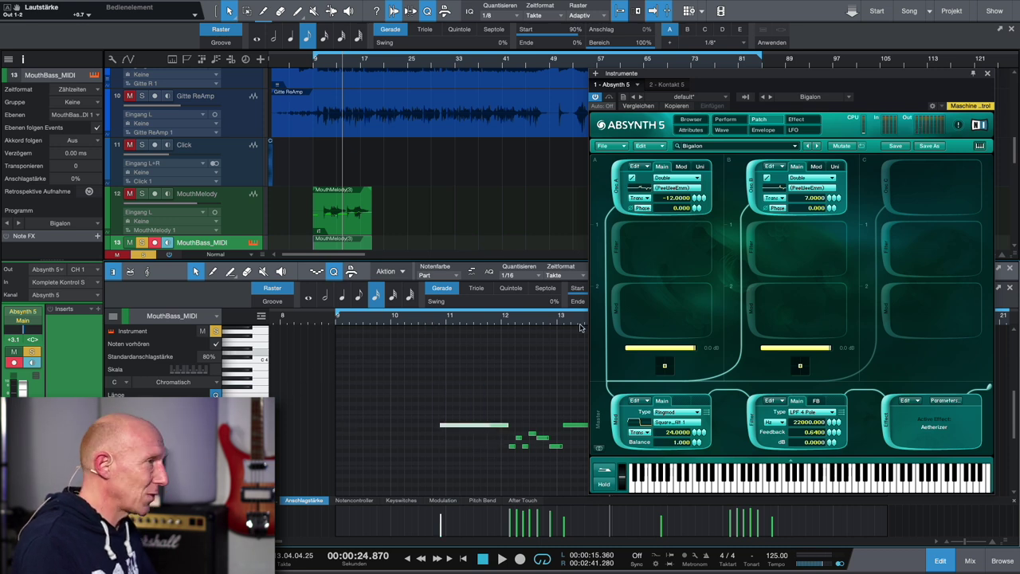
{"action": "left_click", "coordinate": [987, 73]}
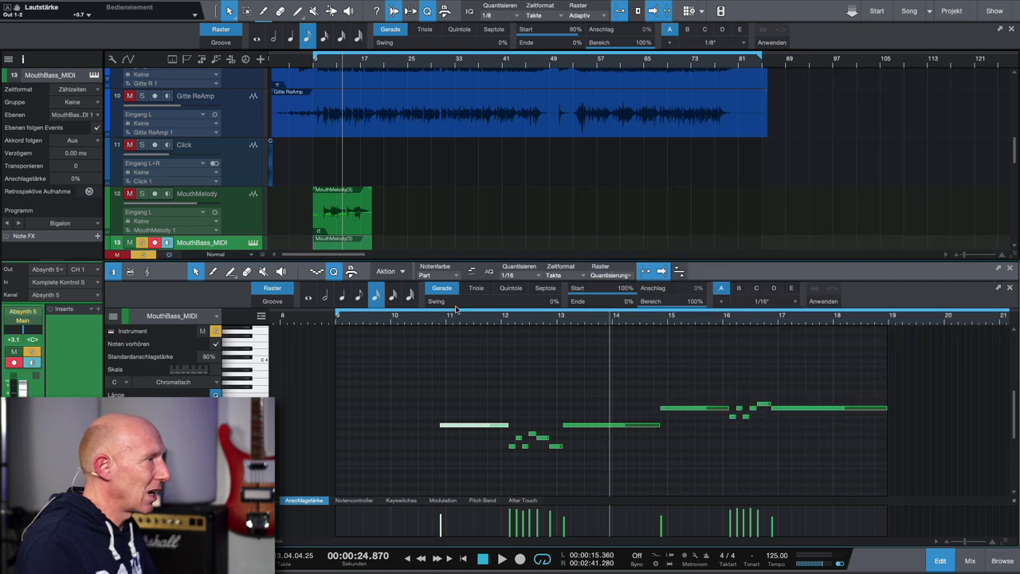
{"action": "left_click_drag", "start_coordinate": [458, 426], "coordinate": [458, 379]}
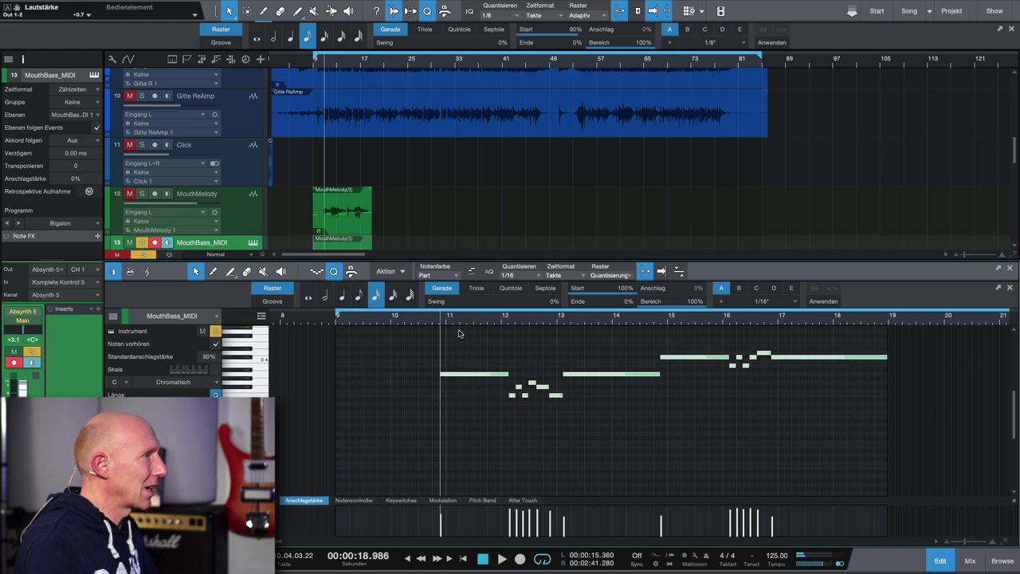
Step: Audition the transposed melody in solo, then clear all solos with the playhead returned to bar 9
{"action": "key", "text": "space"}
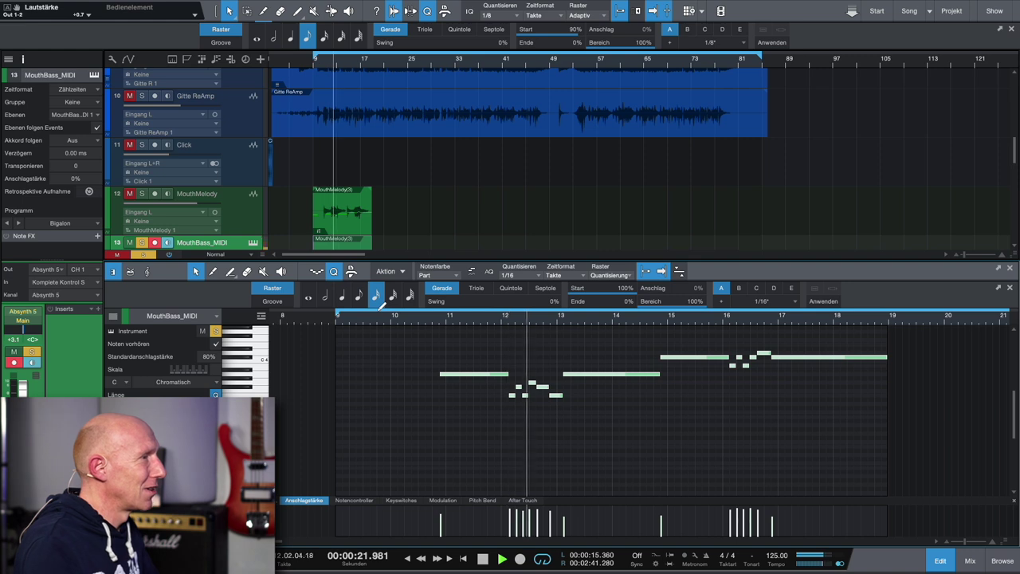
{"action": "key", "text": "space"}
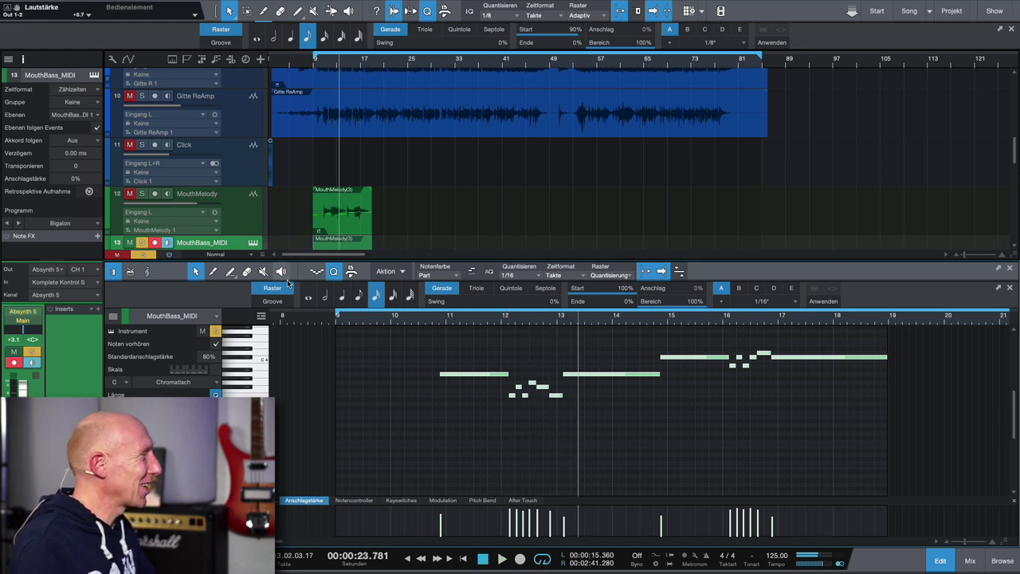
{"action": "left_click", "coordinate": [144, 254]}
{"action": "key", "text": "Home"}
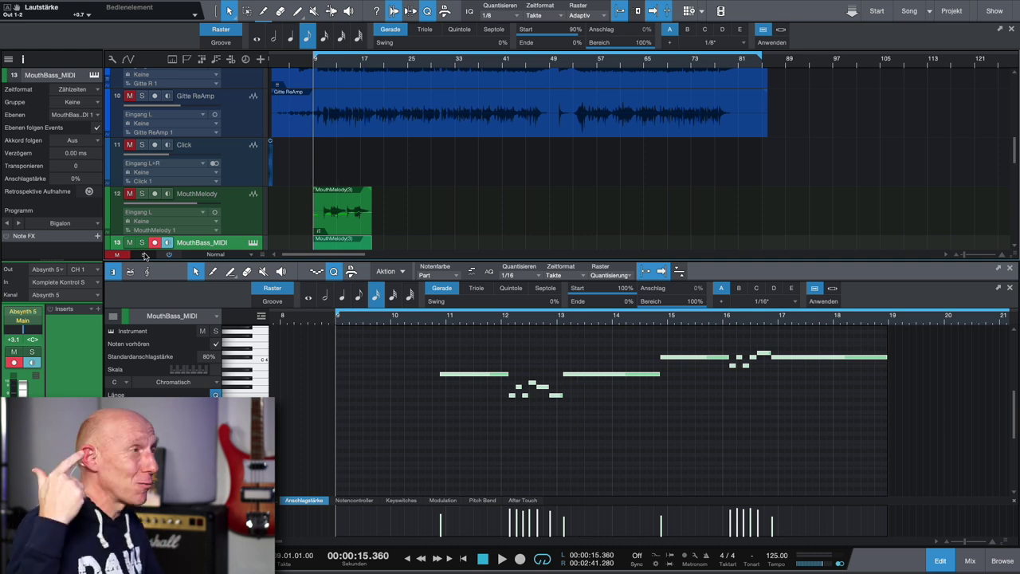